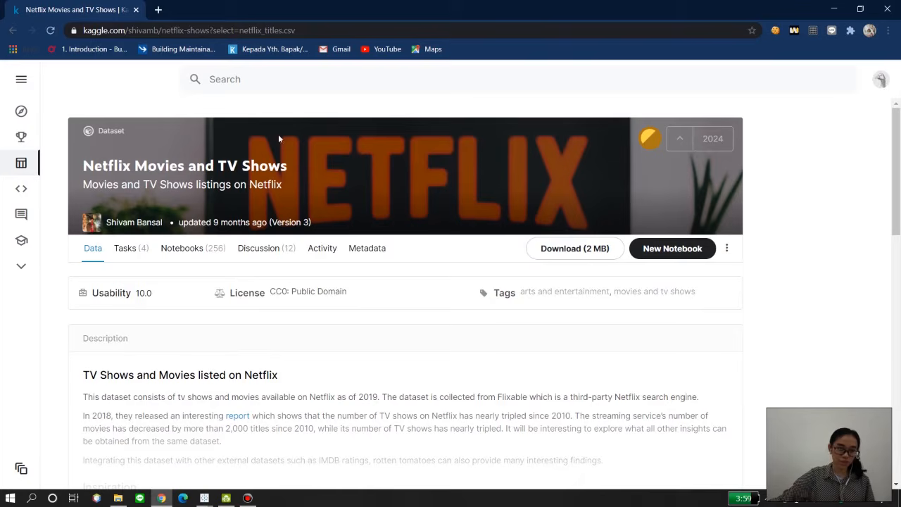
# Step: In Tableau's "Movies or TV Shows Worldwide" sheet, place Longitude (generated) on columns and Latitude (generated) on rows to build a world map
pyautogui.click(889, 8)
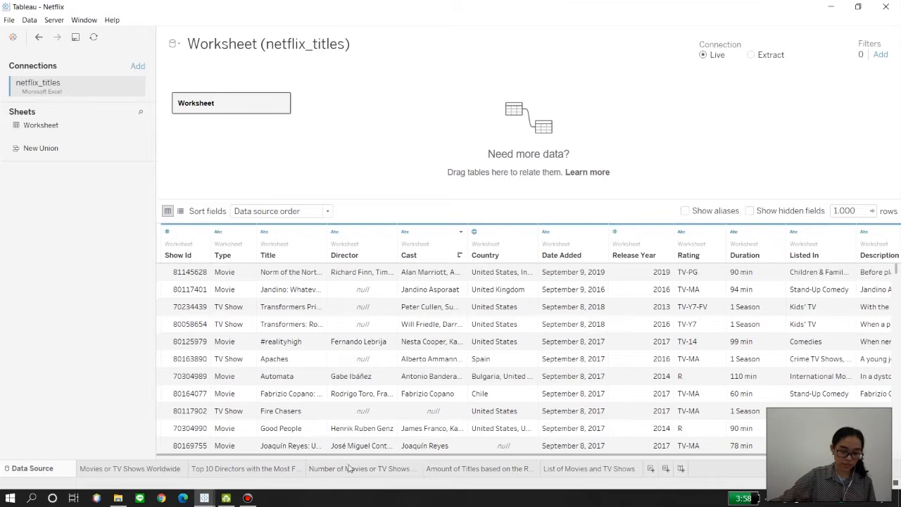
pyautogui.click(149, 469)
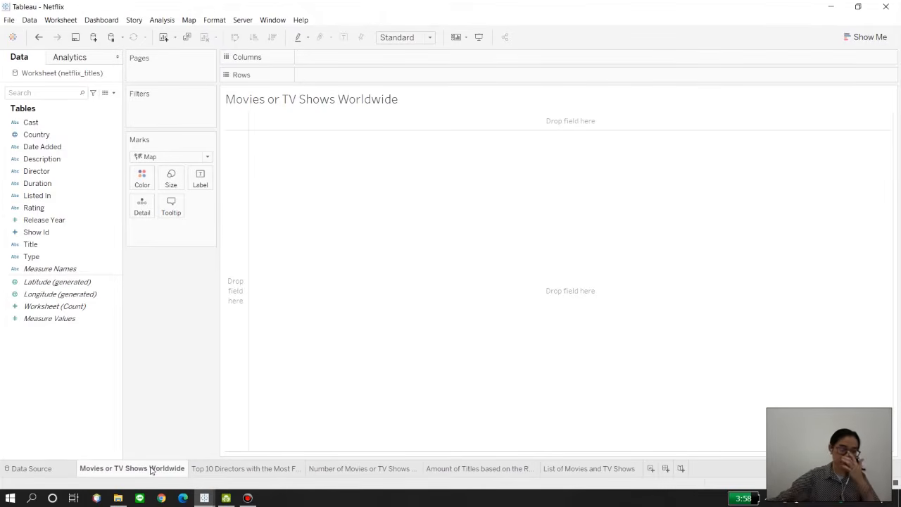
pyautogui.click(34, 295)
pyautogui.click(260, 392)
pyautogui.click(34, 296)
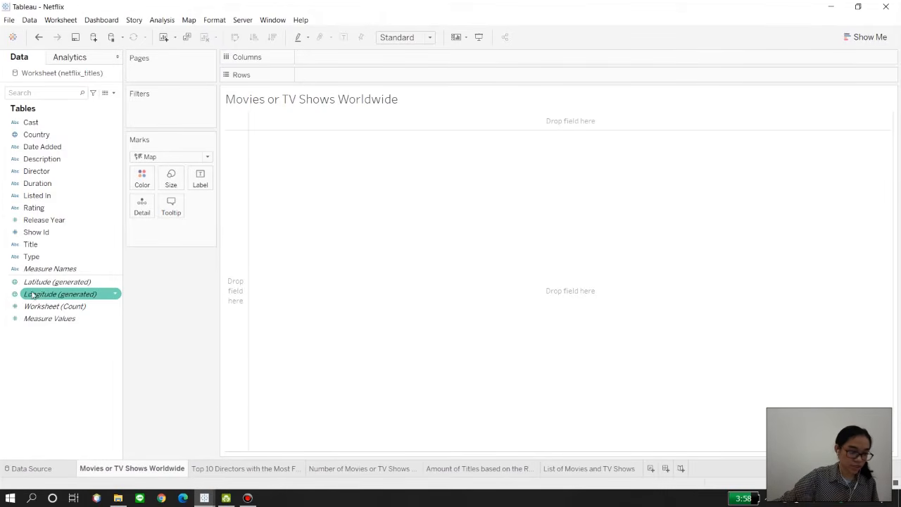
pyautogui.moveTo(33, 295); pyautogui.dragTo(320, 60)
pyautogui.click(56, 281)
pyautogui.moveTo(277, 256); pyautogui.dragTo(899, 92)
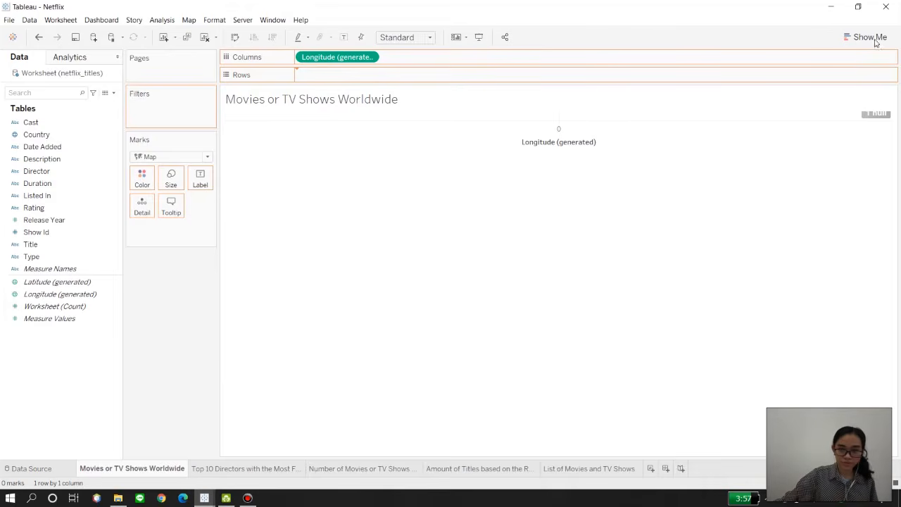
pyautogui.moveTo(778, 210); pyautogui.dragTo(673, 147)
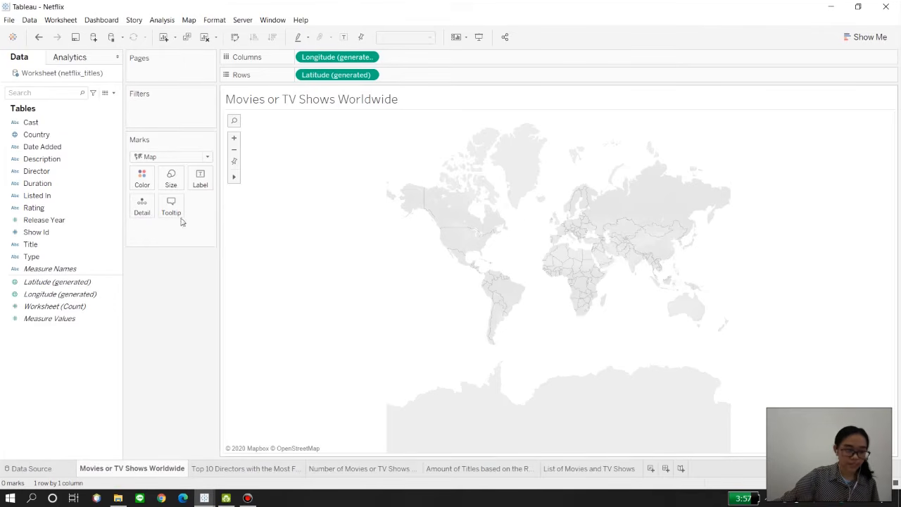
# Step: Add Country to the map as detail and color the countries by Title aggregated as Count
pyautogui.moveTo(53, 137); pyautogui.dragTo(149, 206)
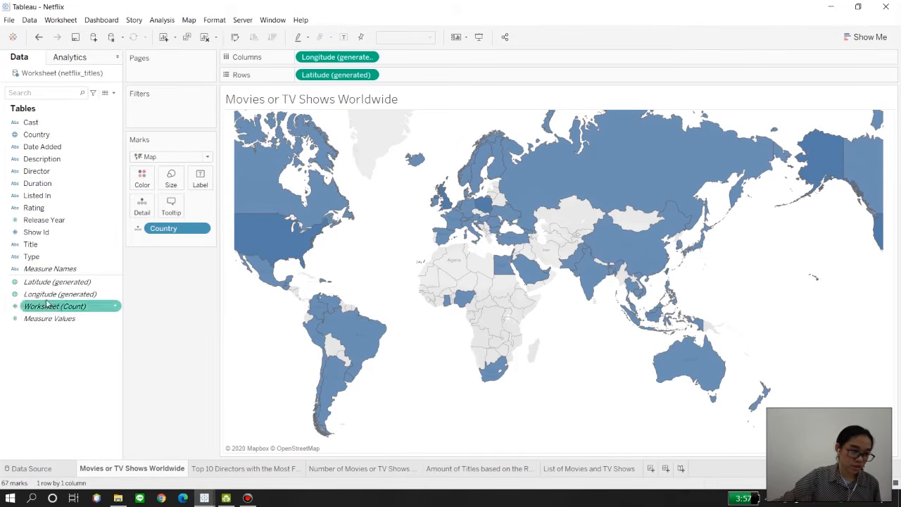
pyautogui.moveTo(34, 244); pyautogui.dragTo(141, 185)
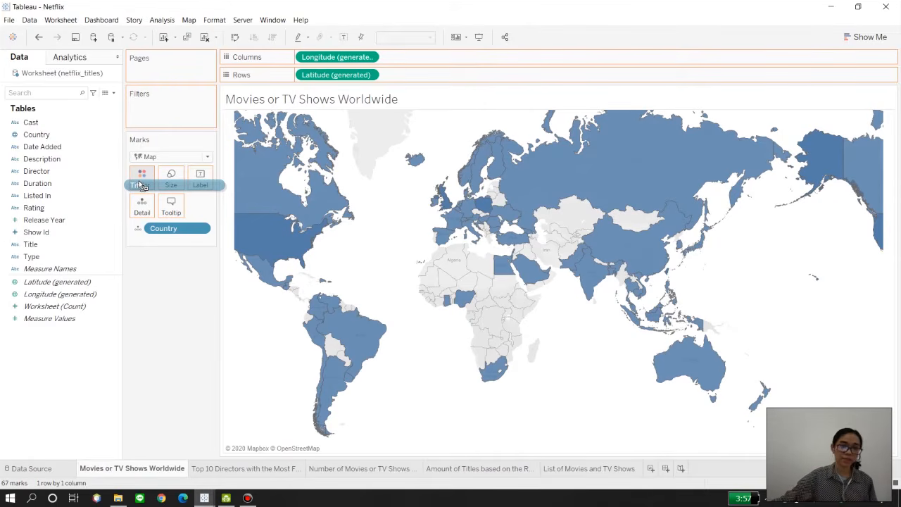
pyautogui.moveTo(141, 184); pyautogui.dragTo(179, 281)
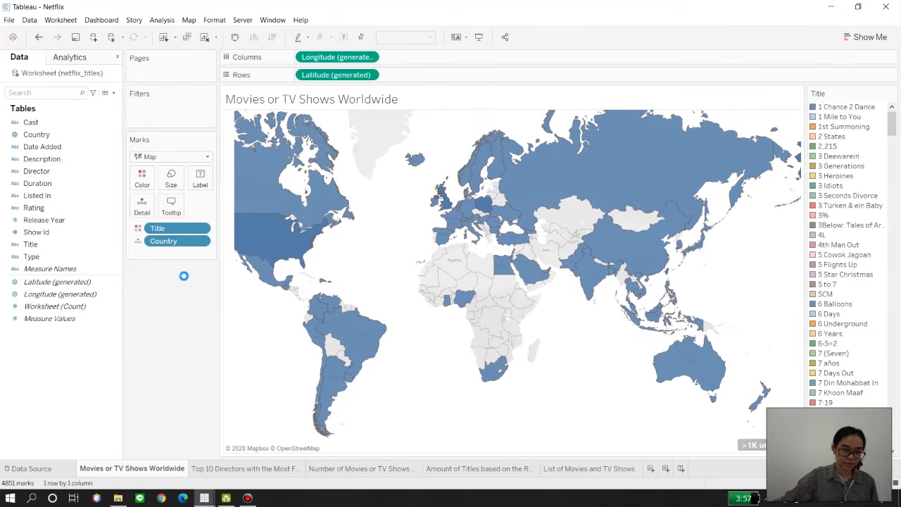
pyautogui.click(201, 228)
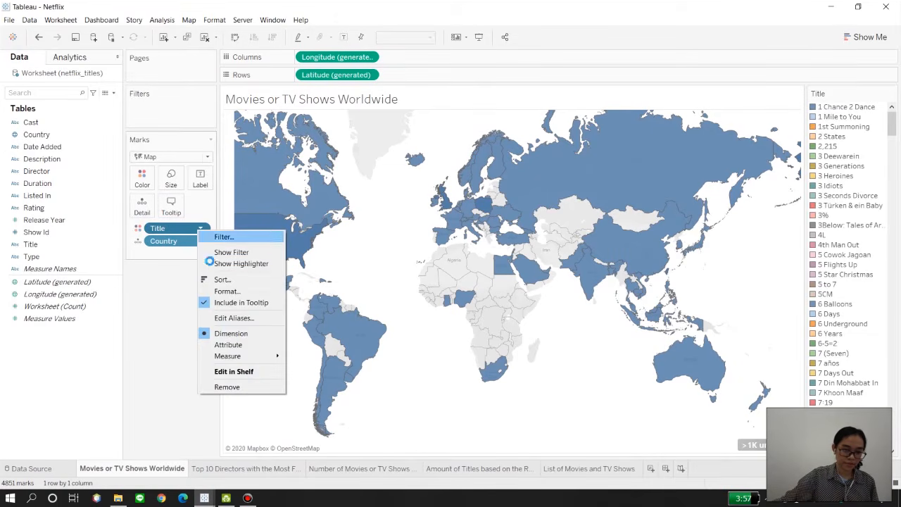
pyautogui.moveTo(237, 355)
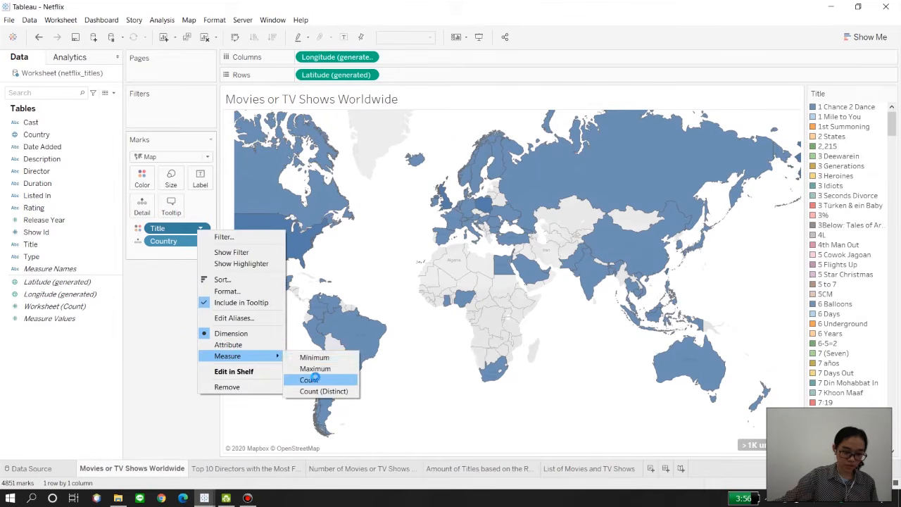
pyautogui.click(310, 380)
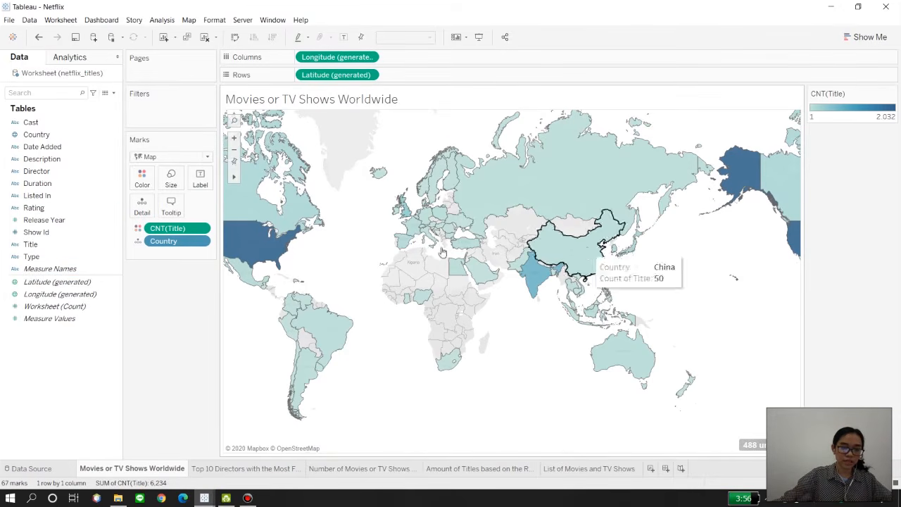
# Step: Add Rating to the map as detail and aggregate it as Count (Distinct)
pyautogui.moveTo(81, 212); pyautogui.dragTo(142, 209)
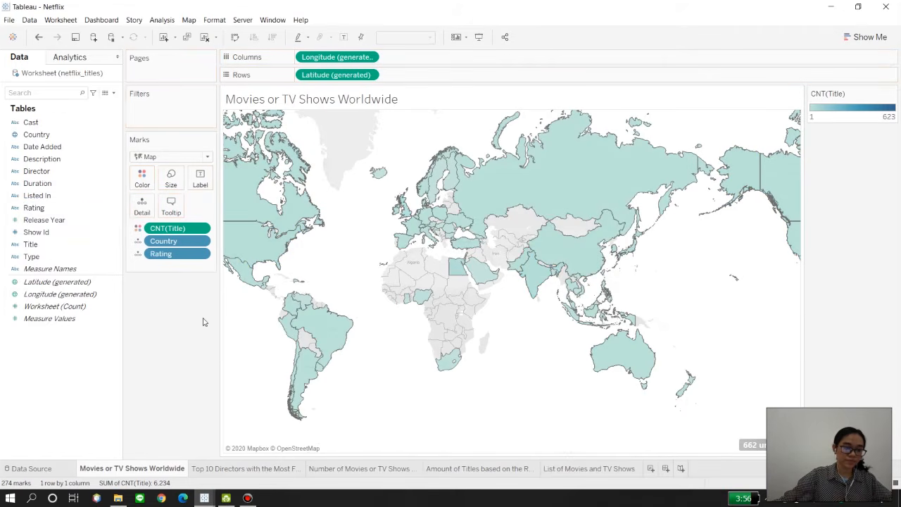
pyautogui.rightClick(190, 255)
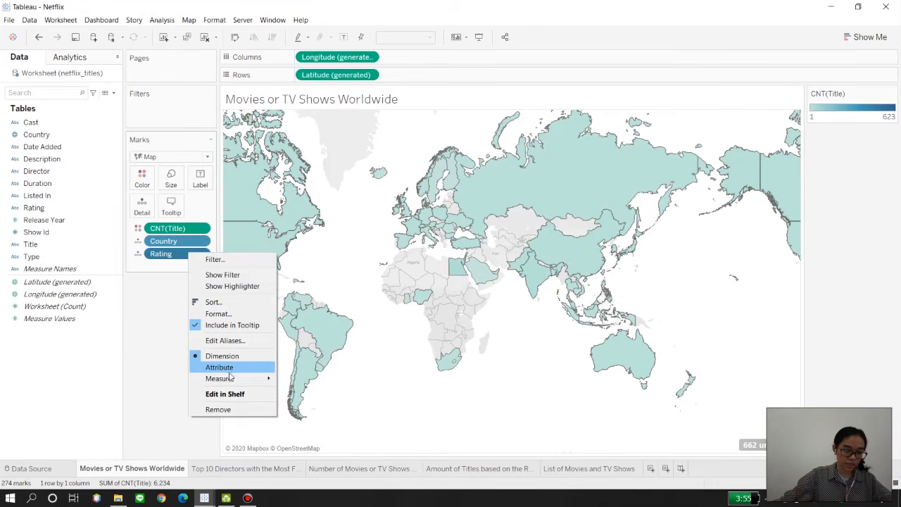
pyautogui.moveTo(231, 379)
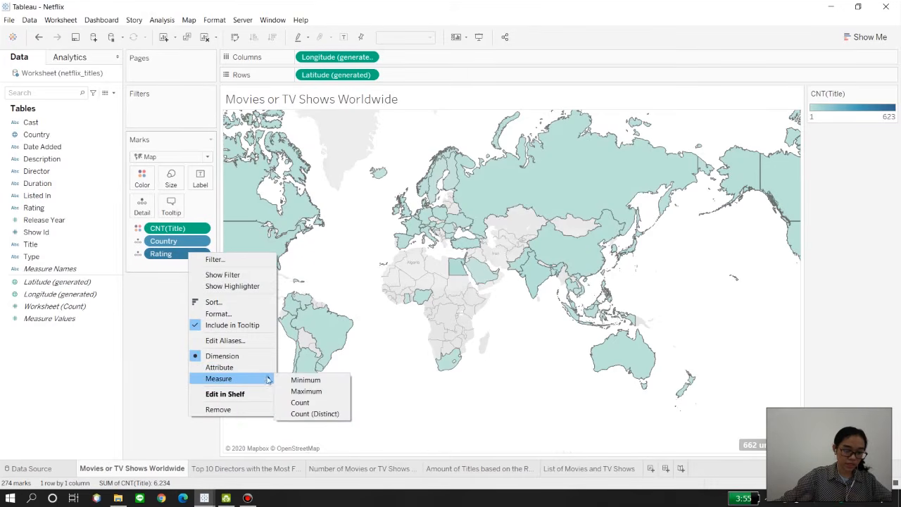
pyautogui.click(314, 414)
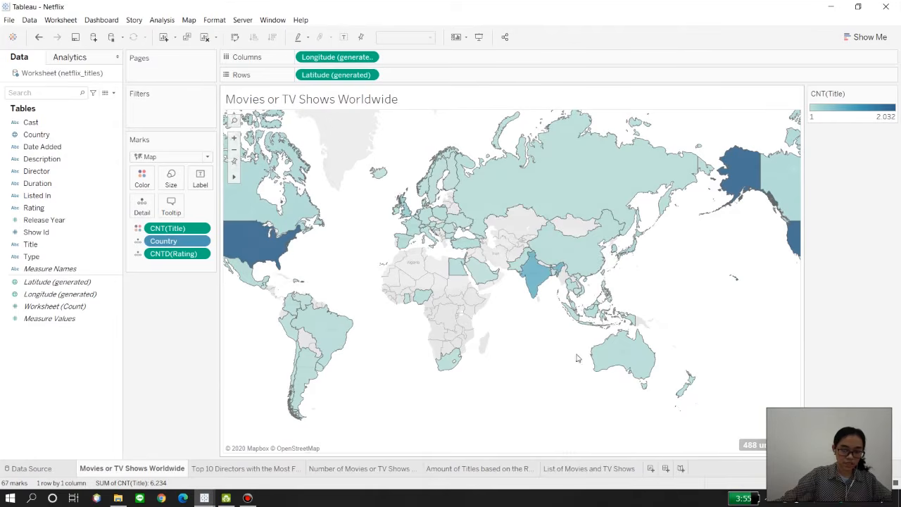
pyautogui.moveTo(595, 315)
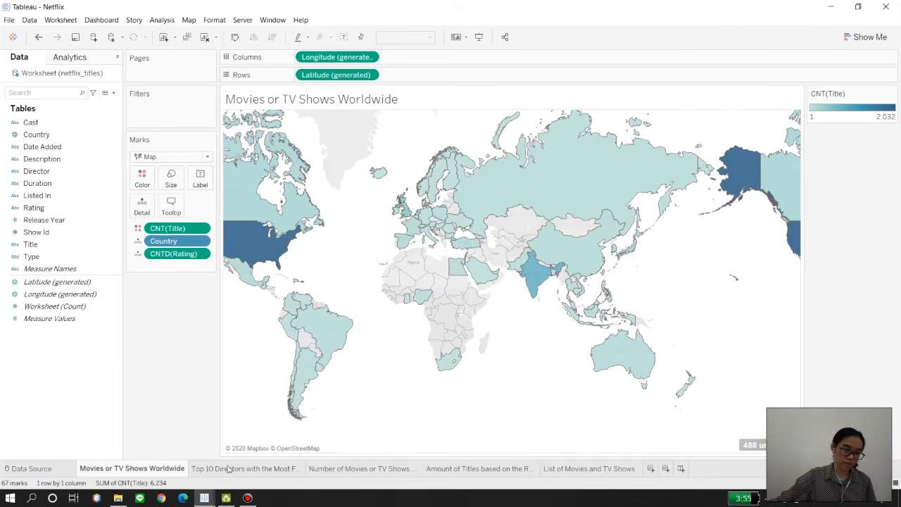
# Step: On the Top 10 Directors sheet, place Director on columns and Title on rows, aggregated as Count
pyautogui.moveTo(226, 471)
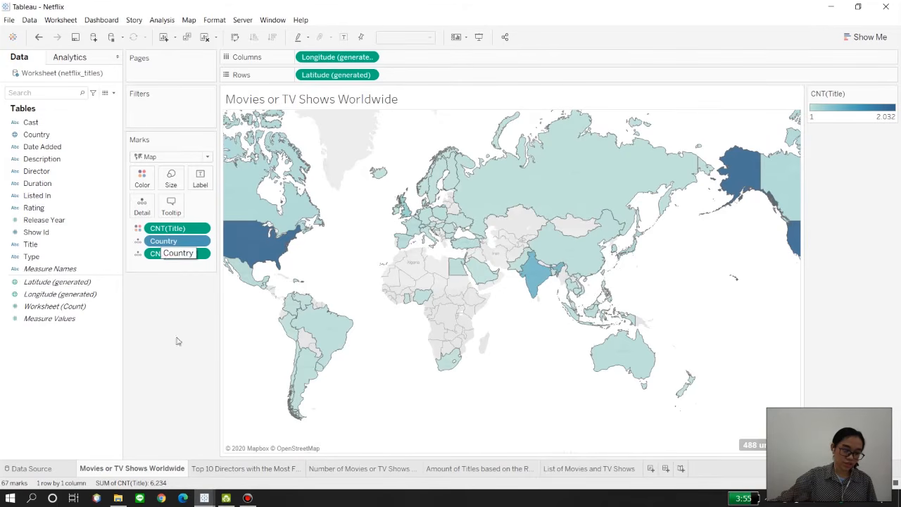
pyautogui.click(215, 467)
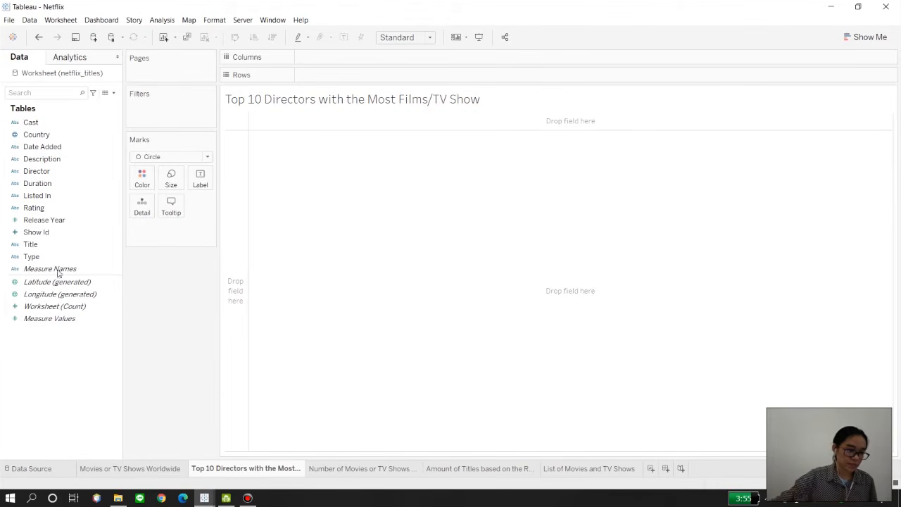
pyautogui.moveTo(36, 171); pyautogui.dragTo(311, 67)
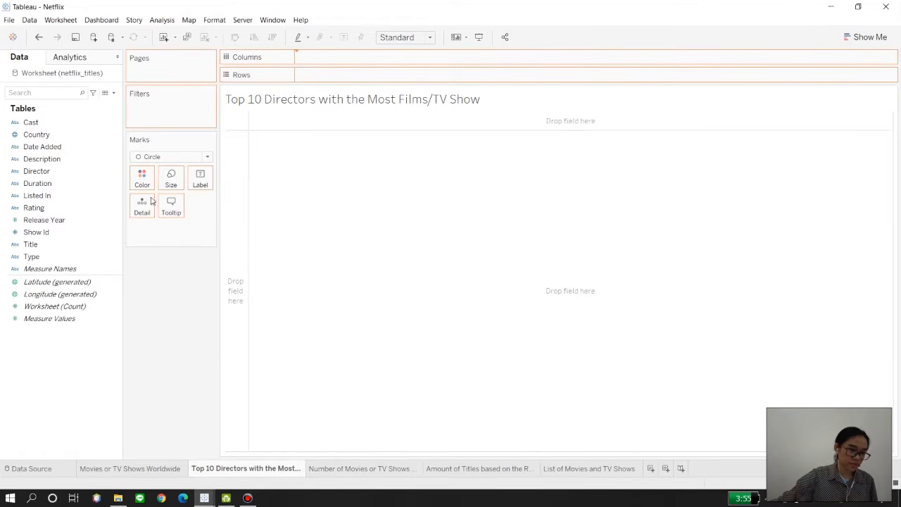
pyautogui.moveTo(44, 245); pyautogui.dragTo(318, 79)
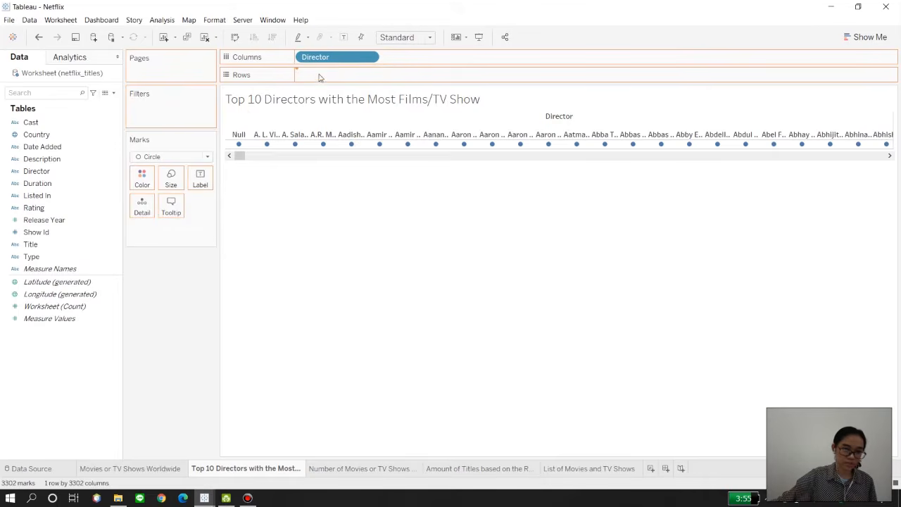
pyautogui.rightClick(321, 76)
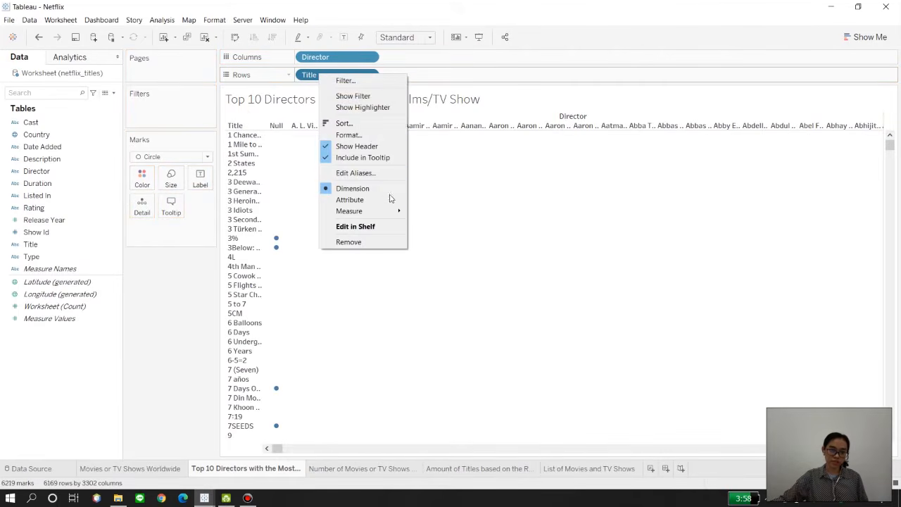
pyautogui.moveTo(390, 212)
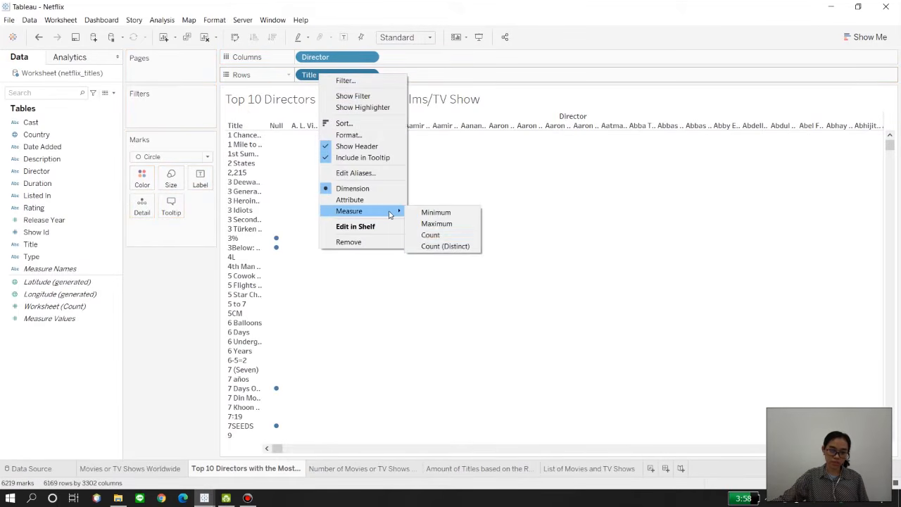
pyautogui.click(429, 235)
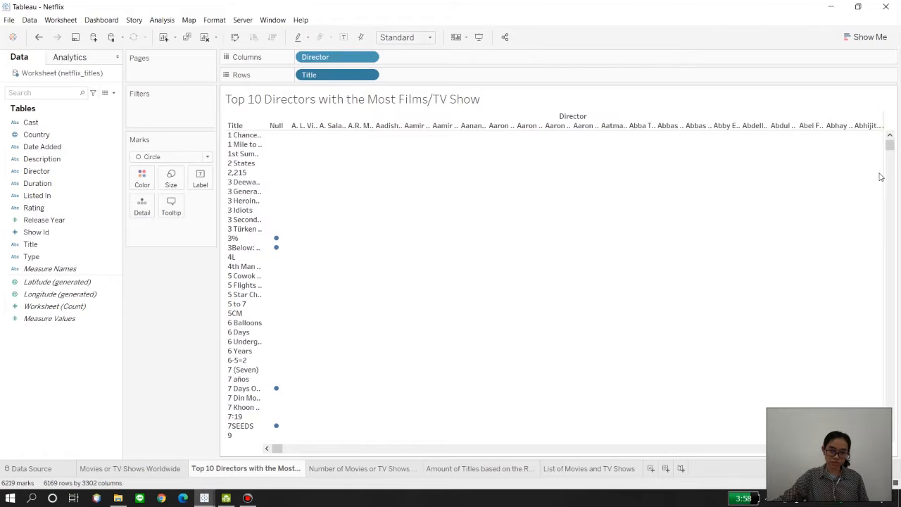
# Step: Convert the director title-count view into a packed bubbles chart
pyautogui.click(869, 37)
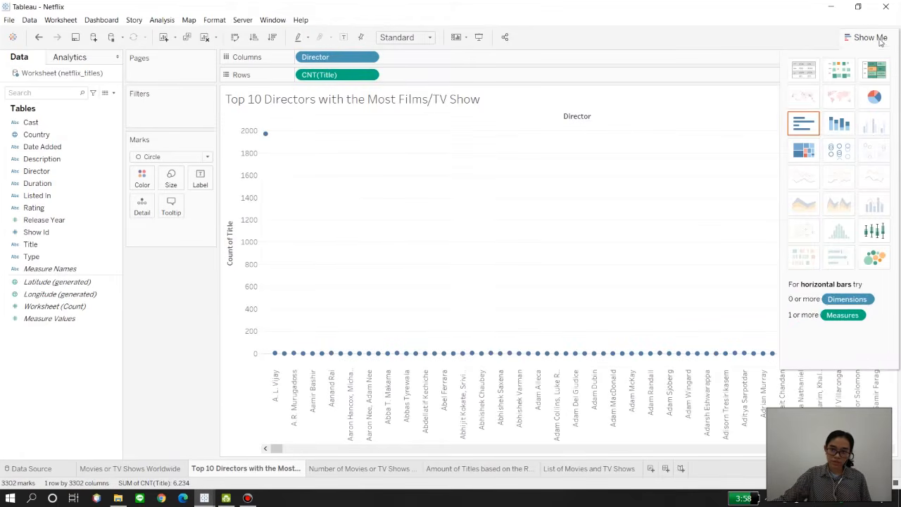
pyautogui.click(876, 261)
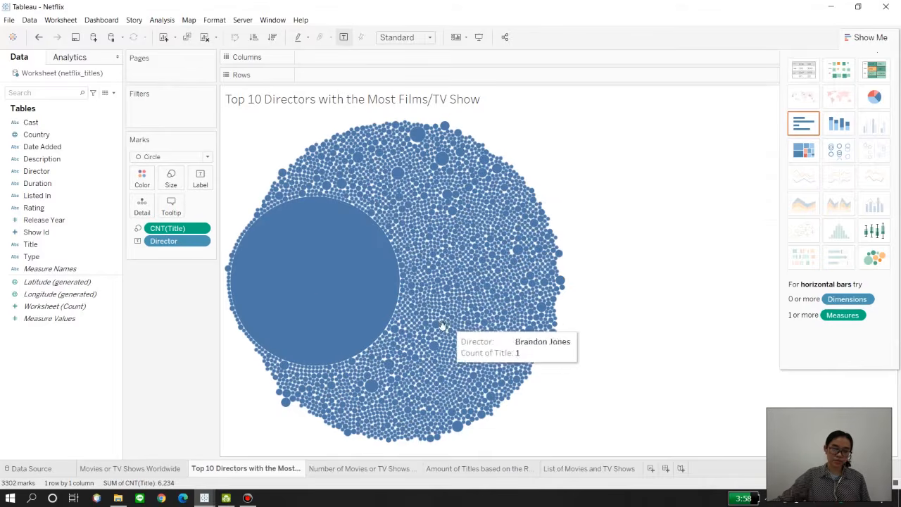
pyautogui.moveTo(243, 239)
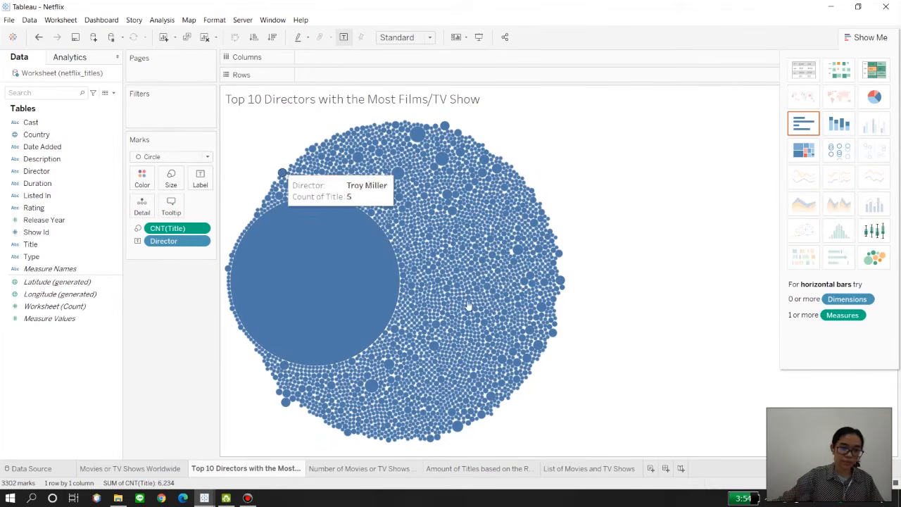
# Step: Filter Director by field to the Top 10 by Count of Title and apply the filter
pyautogui.rightClick(190, 242)
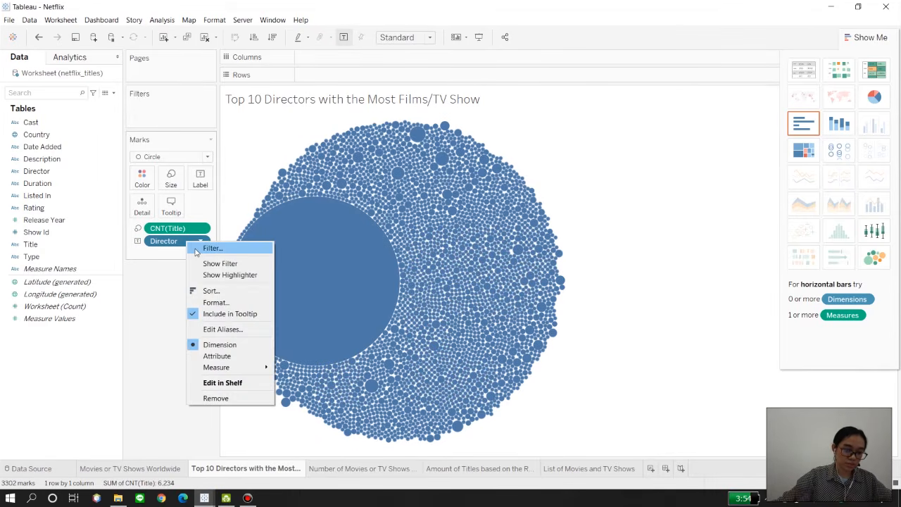
pyautogui.click(196, 249)
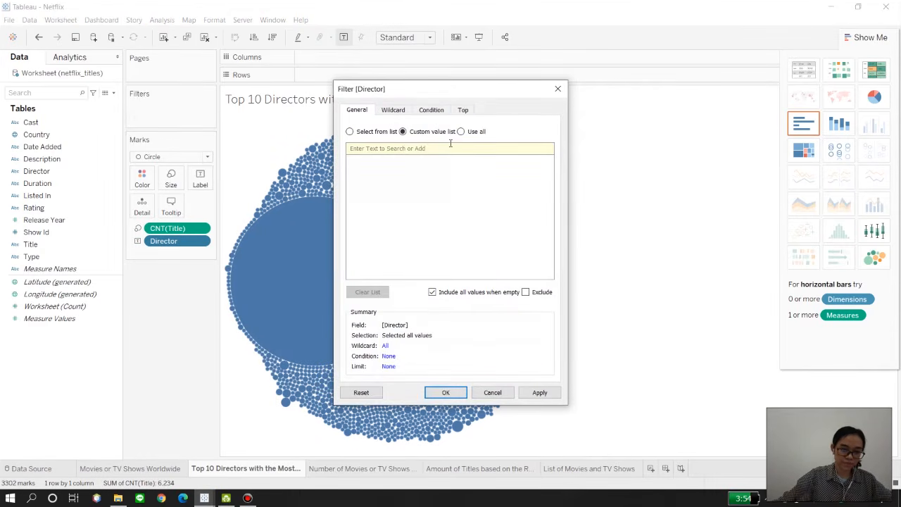
pyautogui.click(464, 111)
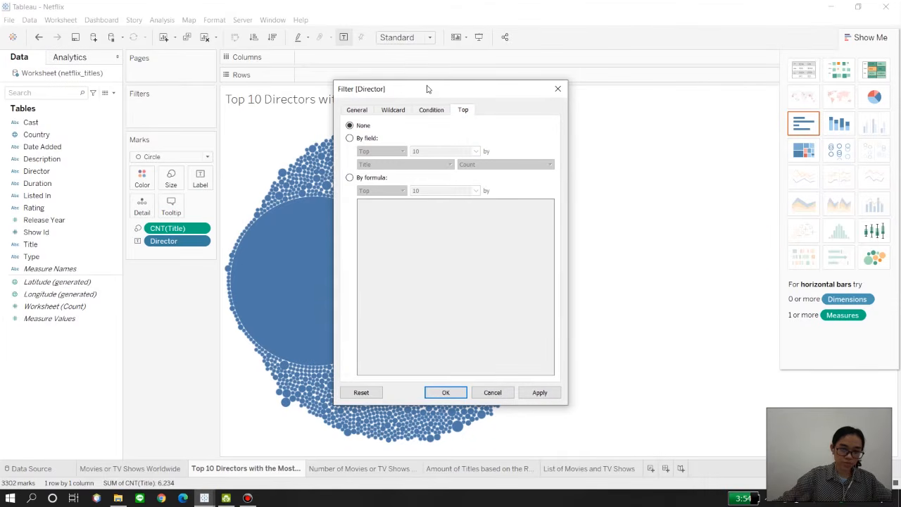
pyautogui.click(431, 111)
pyautogui.click(459, 111)
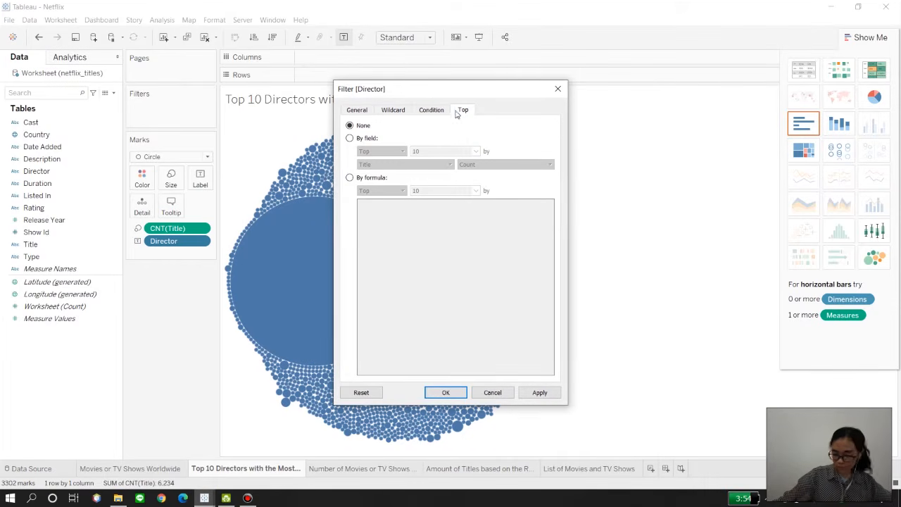
pyautogui.click(350, 138)
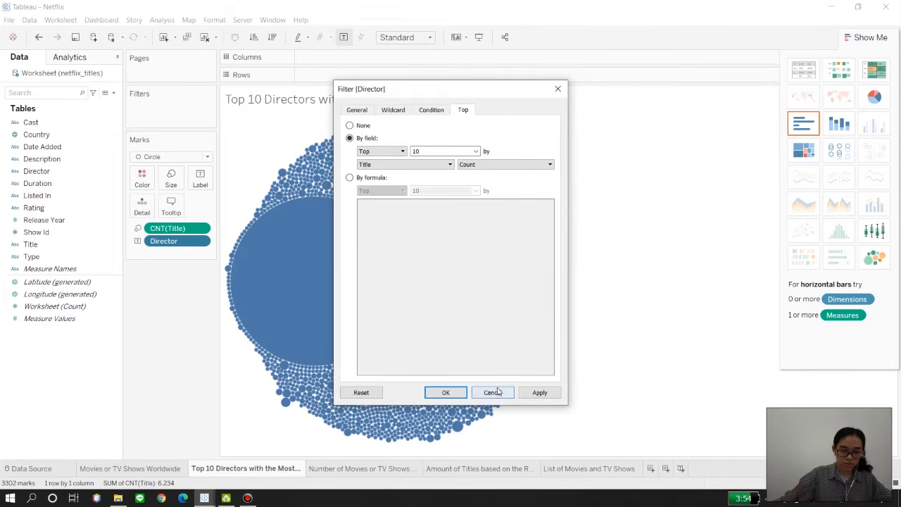
pyautogui.click(539, 392)
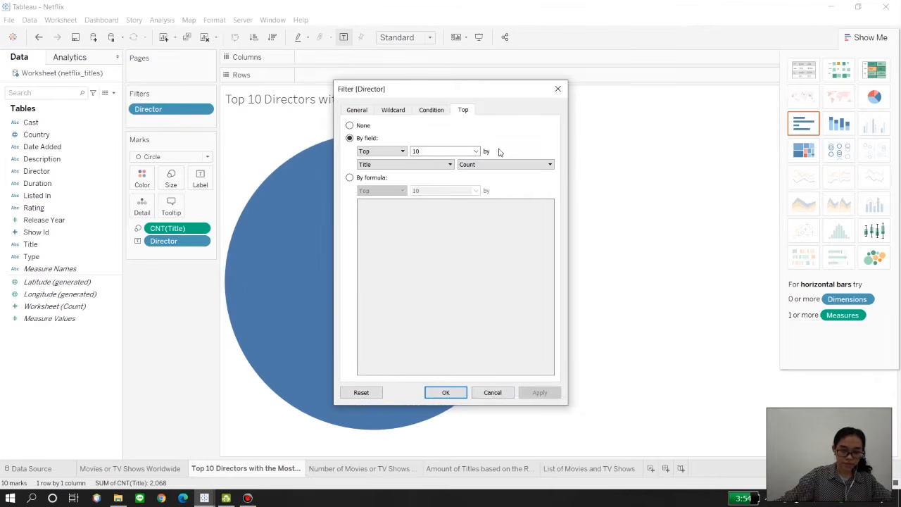
pyautogui.moveTo(482, 94); pyautogui.dragTo(730, 87)
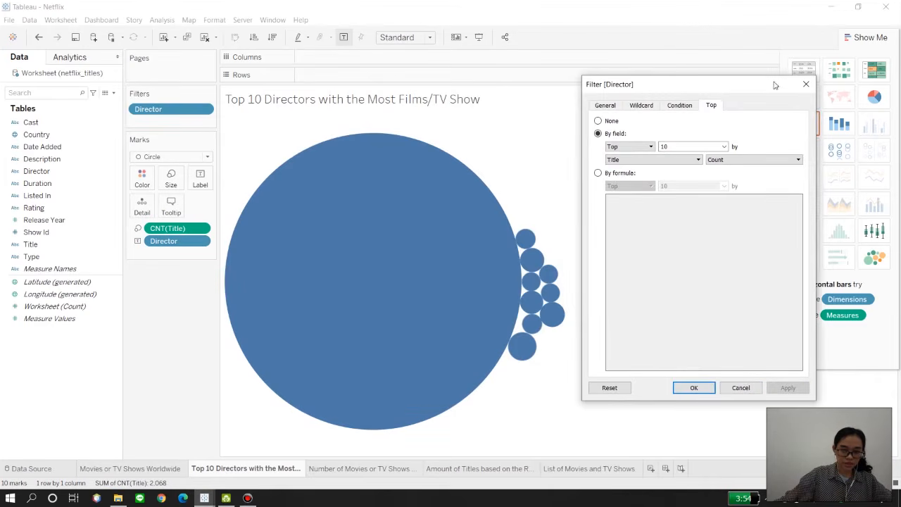
pyautogui.click(806, 84)
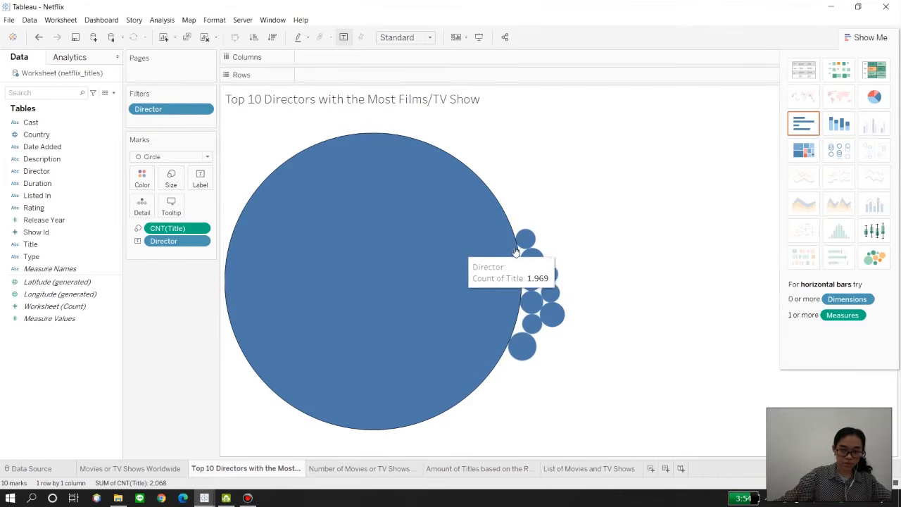
# Step: Exclude the blank-director bubble from the Top 10 Directors chart and color the remaining bubbles by Director
pyautogui.rightClick(397, 216)
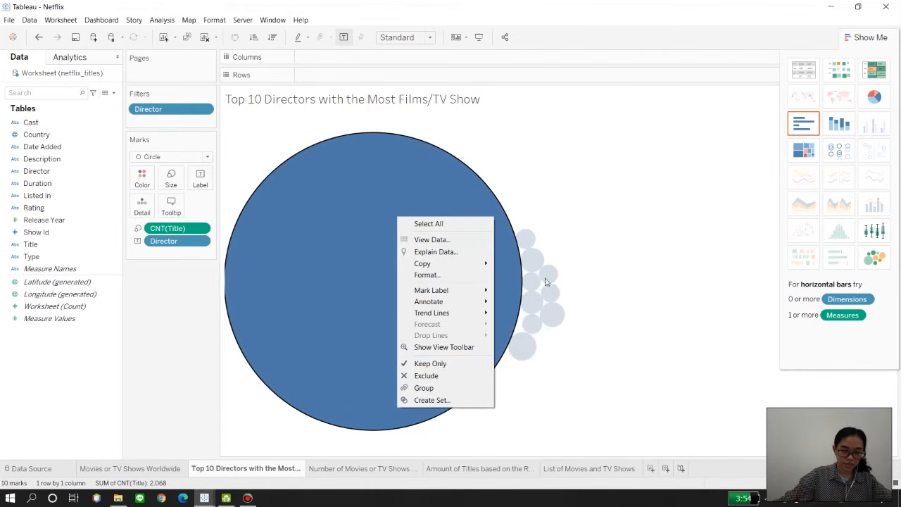
pyautogui.click(458, 378)
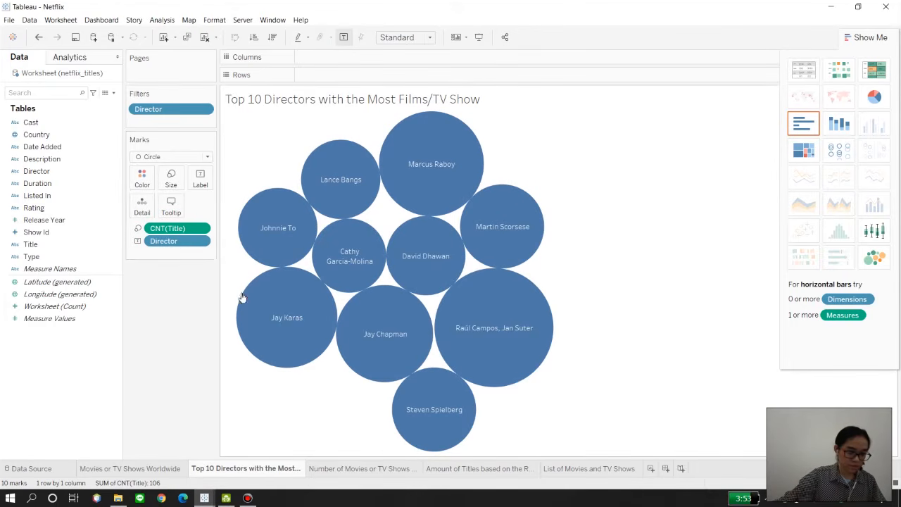
pyautogui.moveTo(166, 241); pyautogui.dragTo(142, 178)
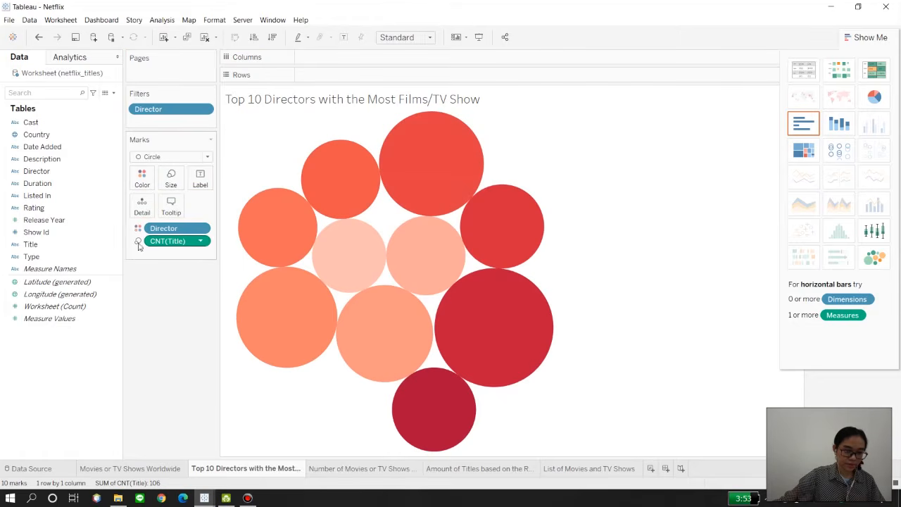
# Step: Add Director to the bubble chart's marks a second time and use it as the bubble label
pyautogui.moveTo(63, 173); pyautogui.dragTo(142, 204)
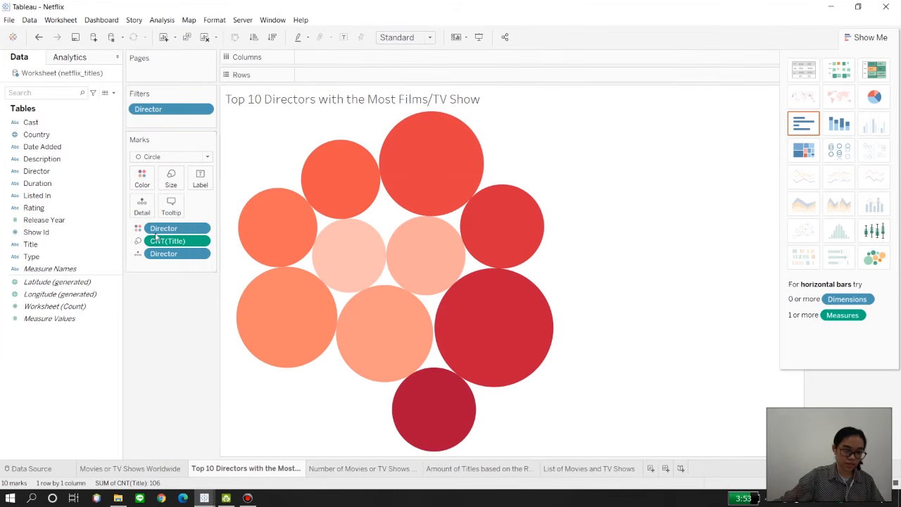
pyautogui.rightClick(159, 257)
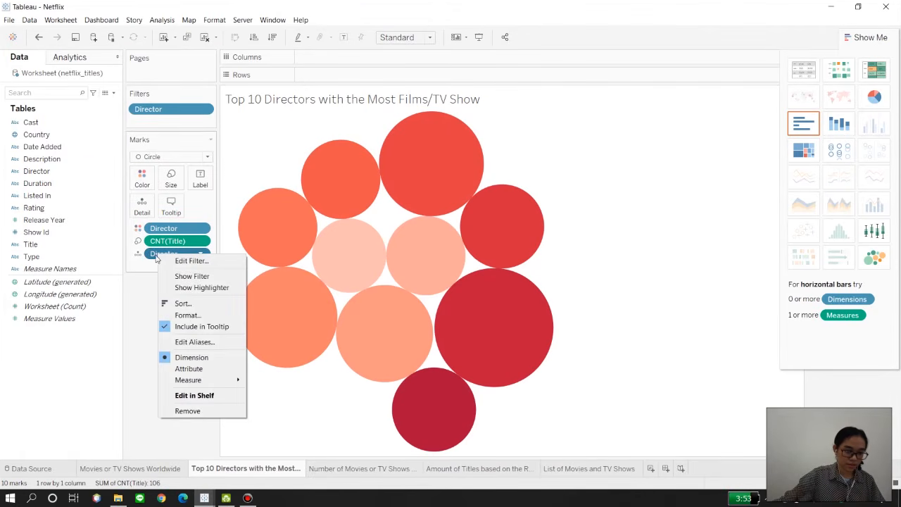
pyautogui.click(142, 265)
pyautogui.moveTo(148, 260); pyautogui.dragTo(141, 204)
pyautogui.moveTo(158, 259); pyautogui.dragTo(198, 181)
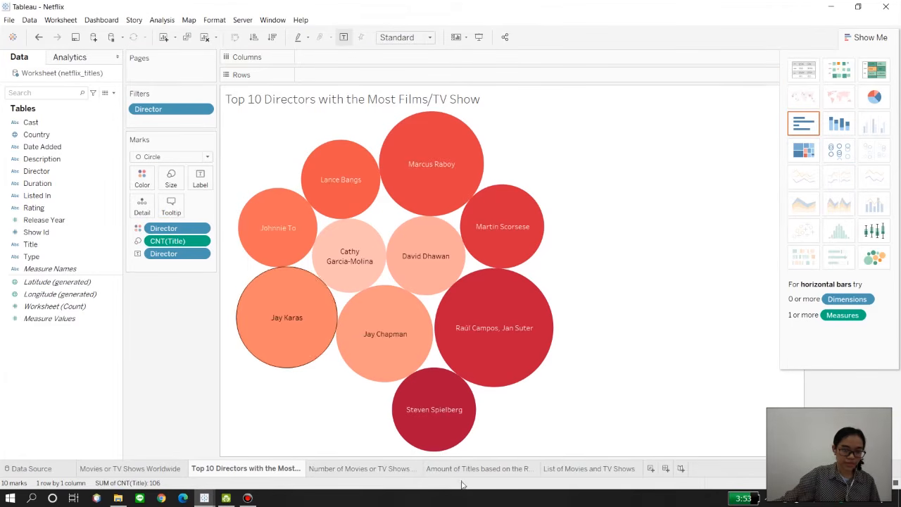
pyautogui.moveTo(443, 344)
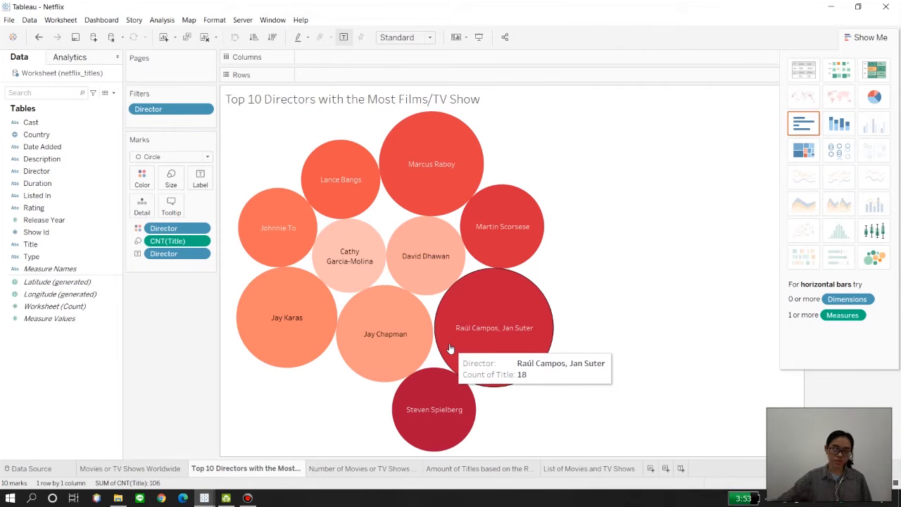
pyautogui.moveTo(458, 166)
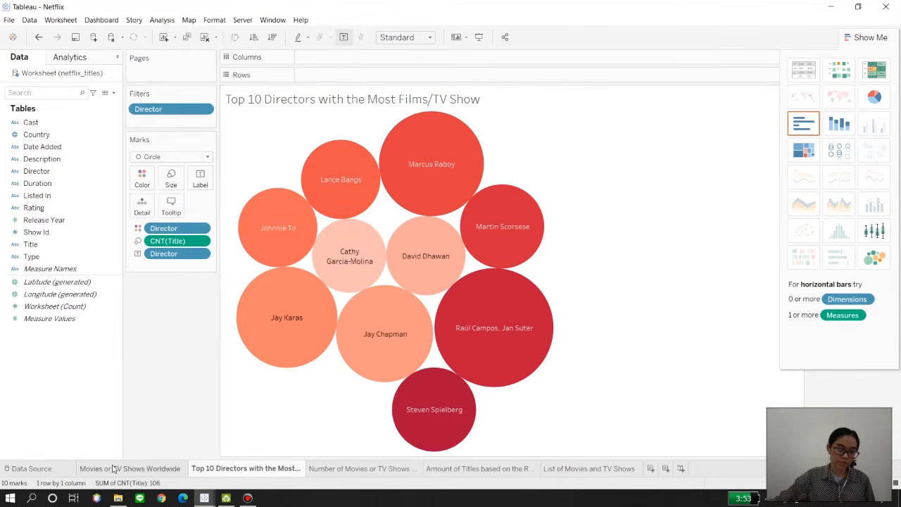
# Step: On the Movies or TV Shows Worldwide sheet, change the map's Count of Title color palette to Red
pyautogui.click(134, 468)
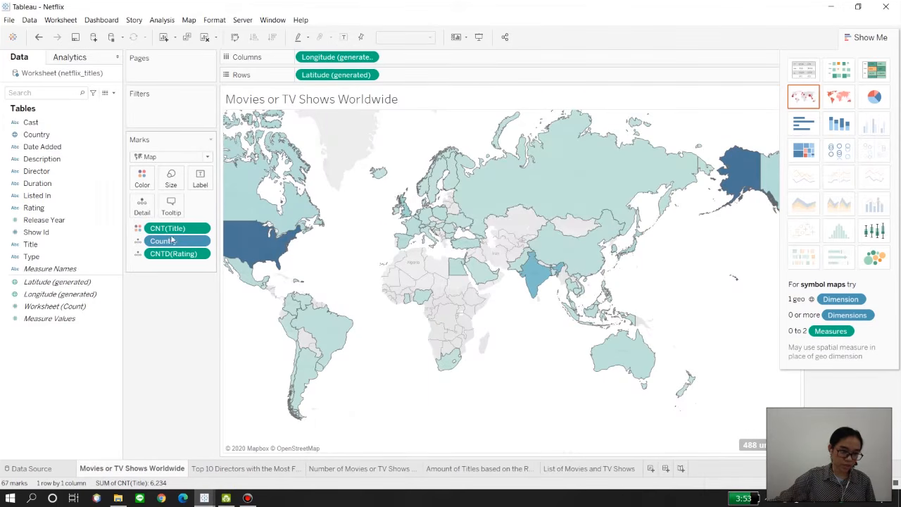
pyautogui.click(142, 180)
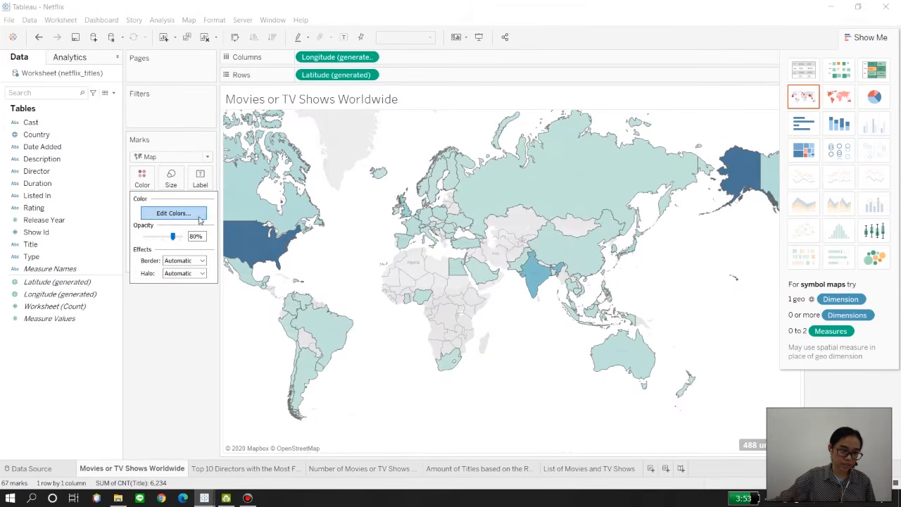
pyautogui.click(173, 212)
pyautogui.click(530, 225)
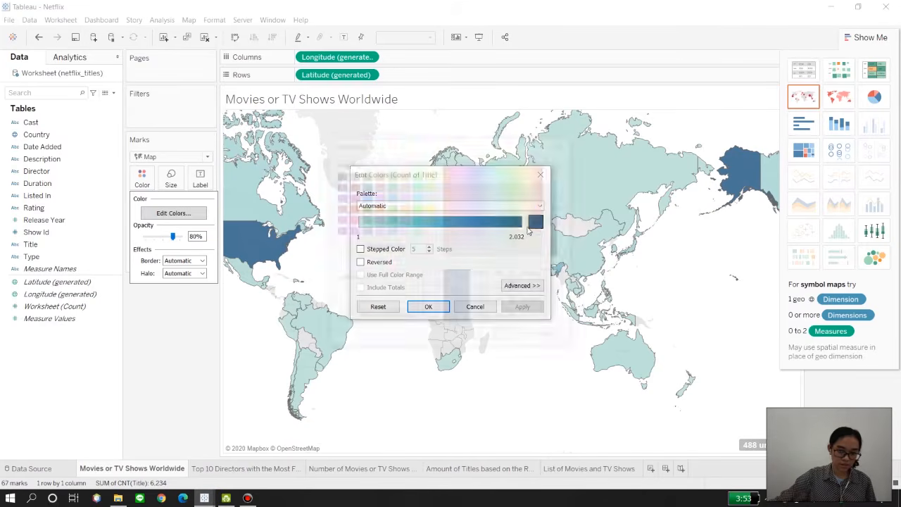
pyautogui.click(565, 143)
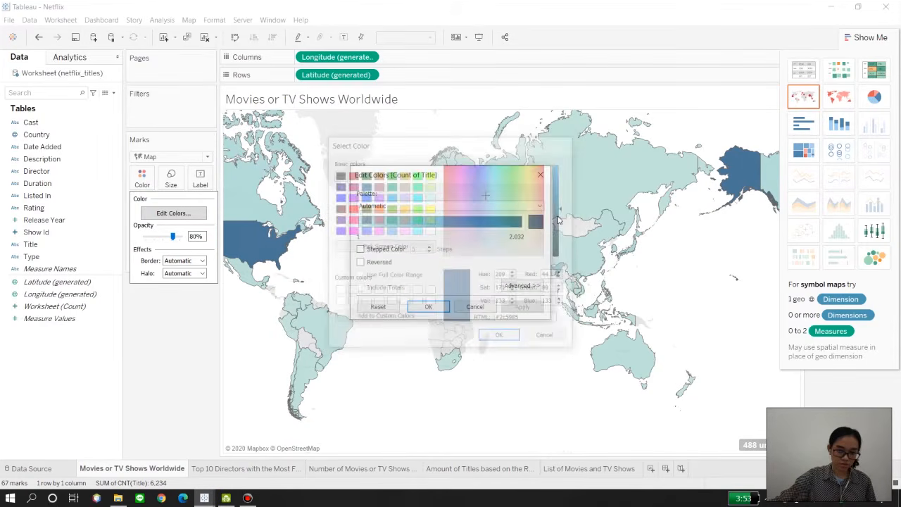
pyautogui.click(539, 206)
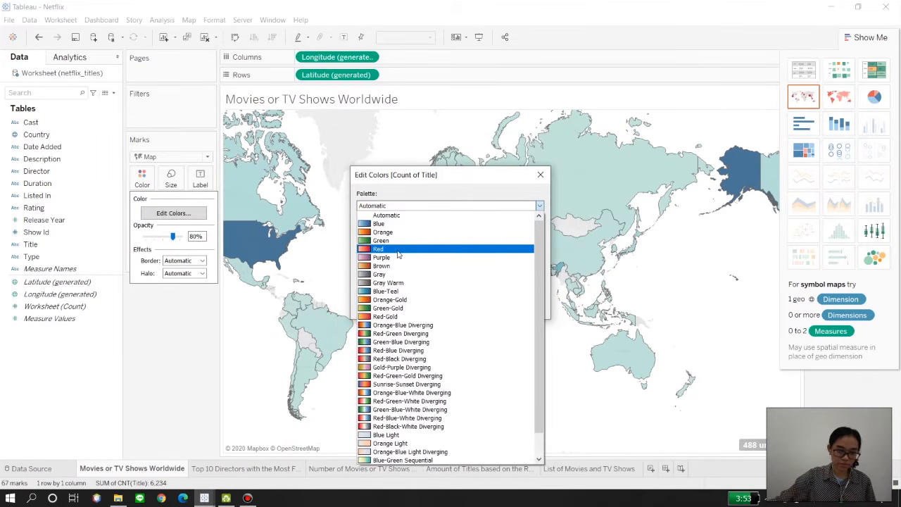
pyautogui.click(422, 249)
pyautogui.click(520, 307)
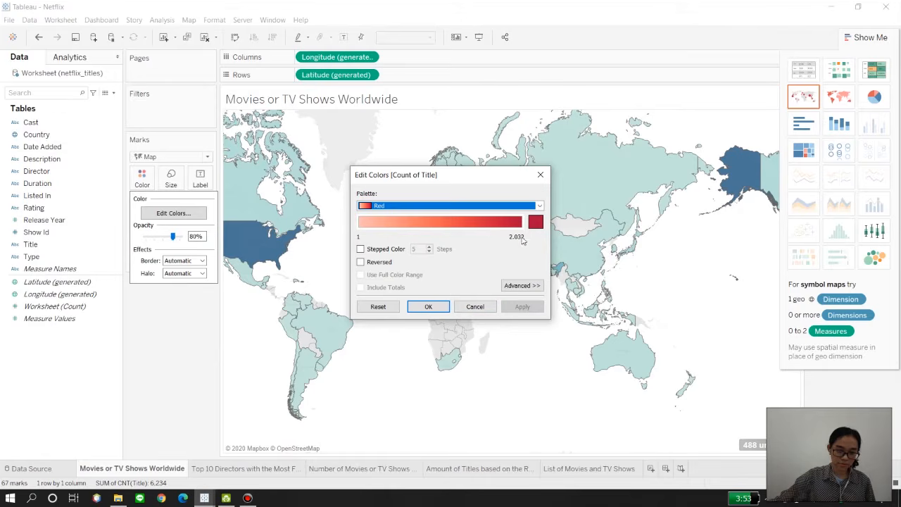
pyautogui.click(540, 176)
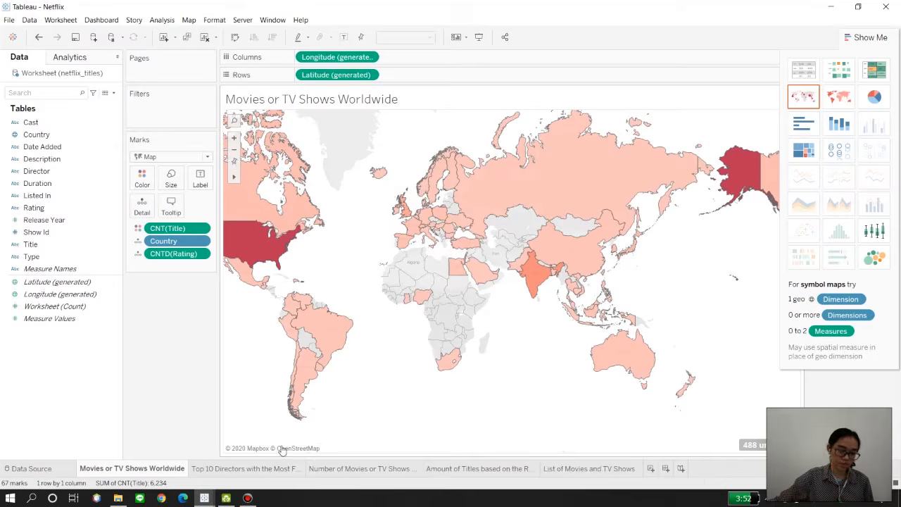
# Step: On the Number of Movies or TV Shows per Year sheet, build a treemap from Title on columns, aggregated as Count, and Type on rows
pyautogui.click(213, 468)
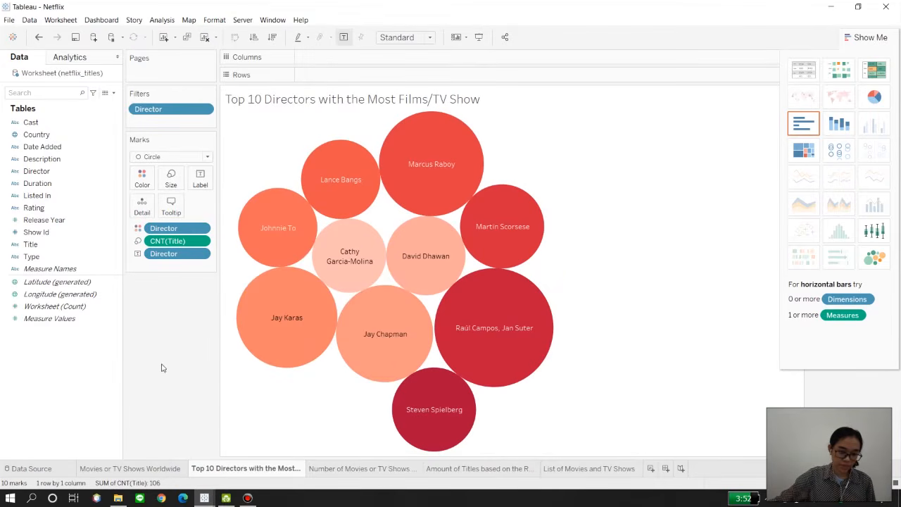
pyautogui.click(328, 475)
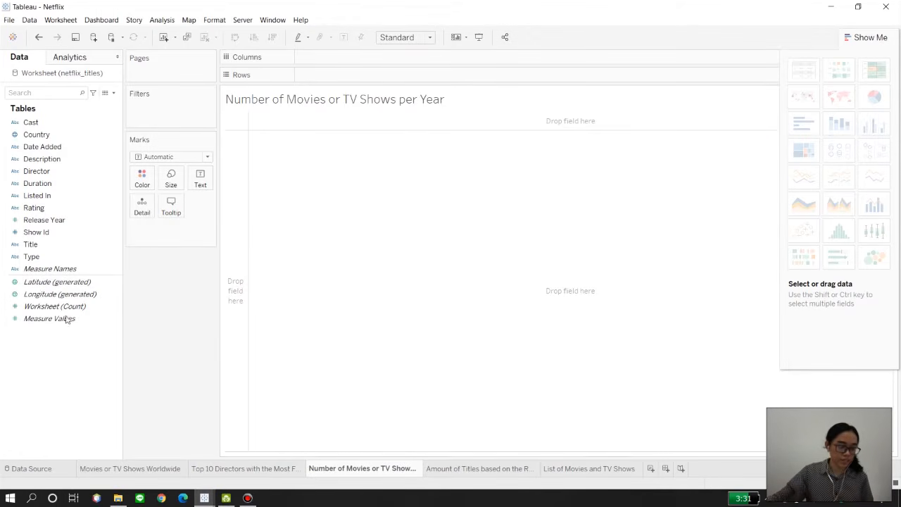
pyautogui.moveTo(50, 243); pyautogui.dragTo(297, 103)
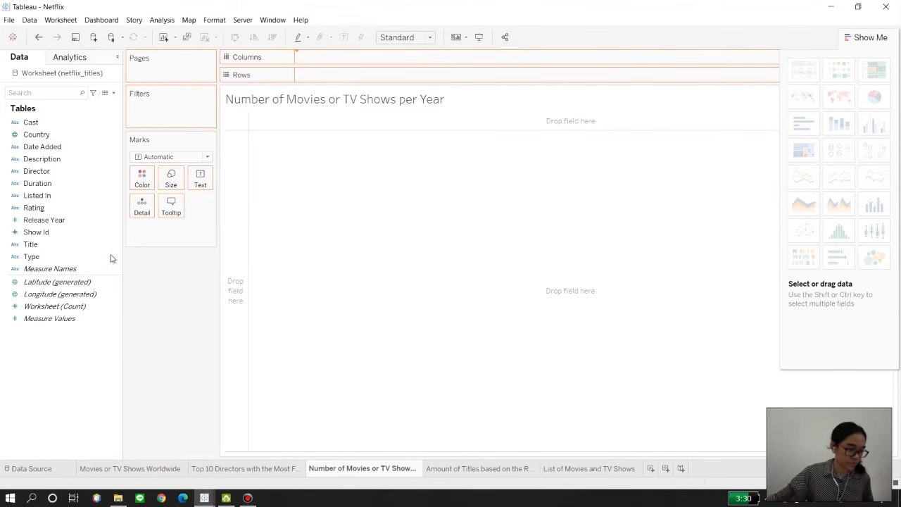
pyautogui.moveTo(63, 258)
pyautogui.mouseDown()
pyautogui.moveTo(394, 52)
pyautogui.moveTo(292, 83)
pyautogui.moveTo(350, 77)
pyautogui.moveTo(336, 68)
pyautogui.mouseUp()
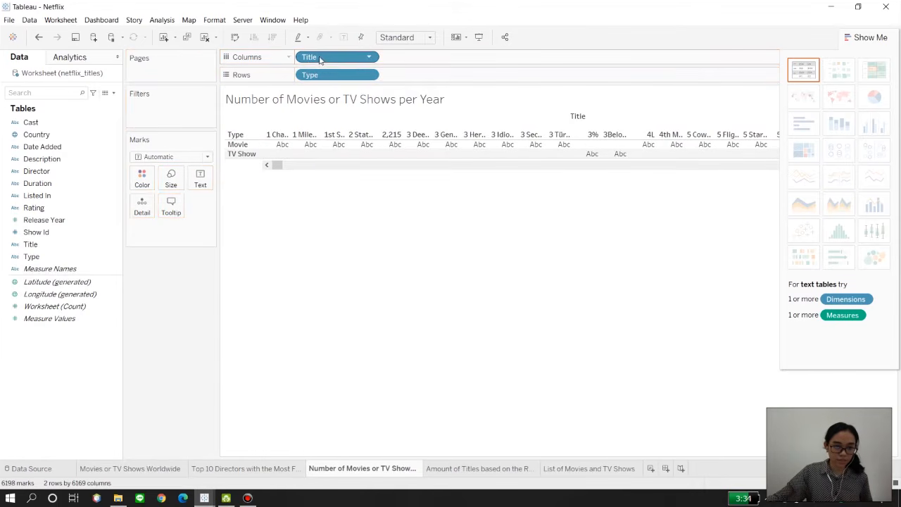
pyautogui.rightClick(319, 59)
pyautogui.moveTo(351, 194)
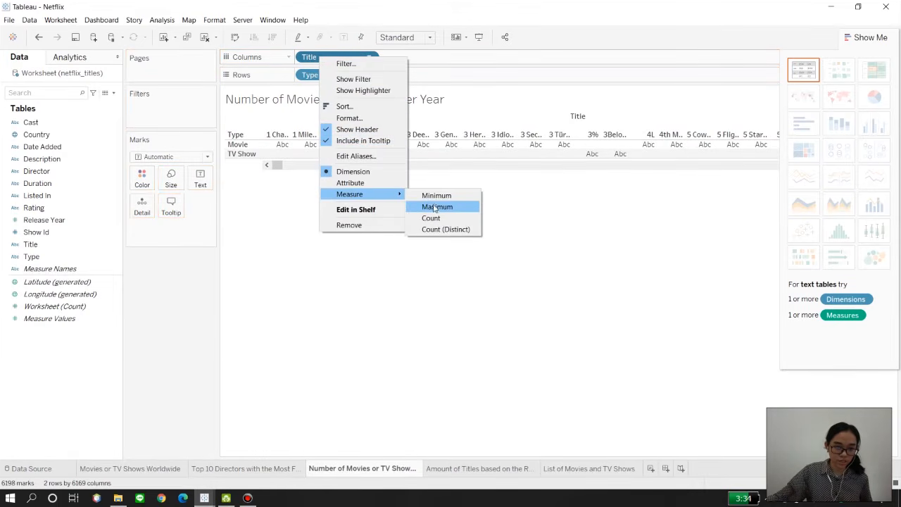
pyautogui.click(434, 219)
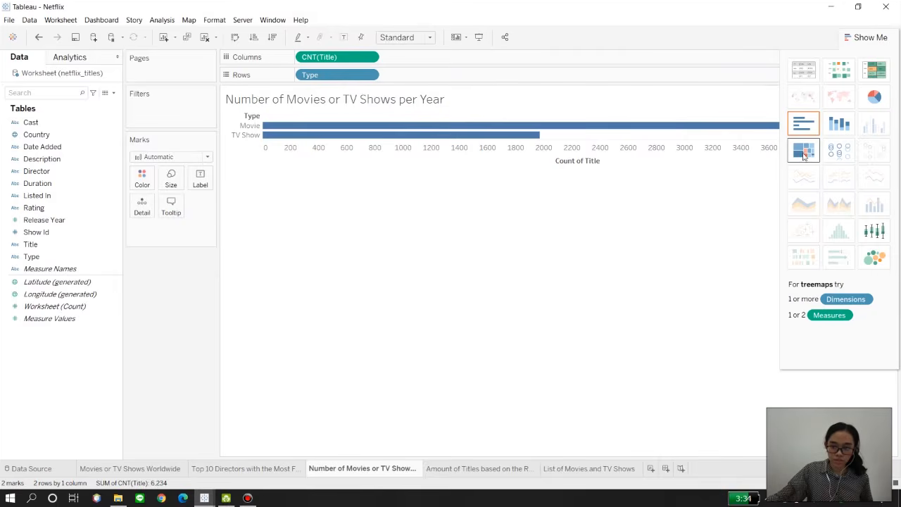
pyautogui.click(803, 154)
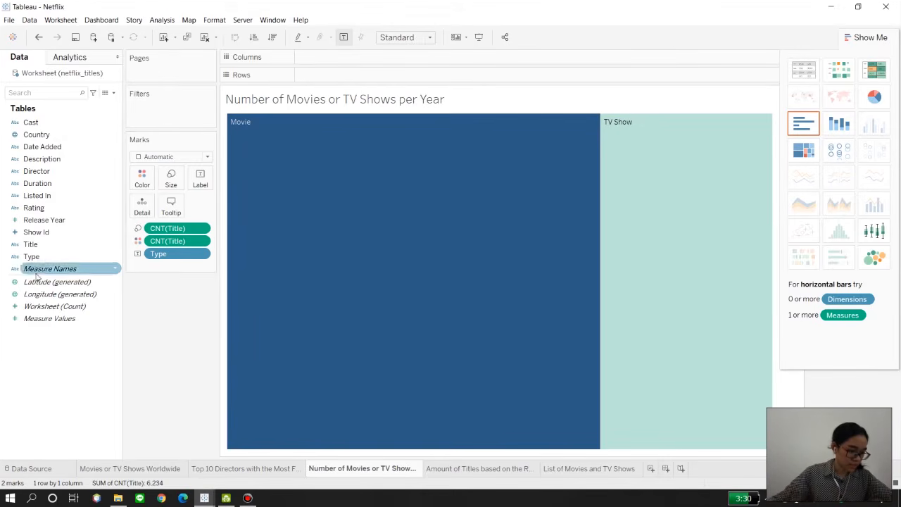
# Step: Label the treemap with Release Year and Title aggregated as Count, and hide the chart type suggestions
pyautogui.moveTo(44, 220); pyautogui.dragTo(200, 178)
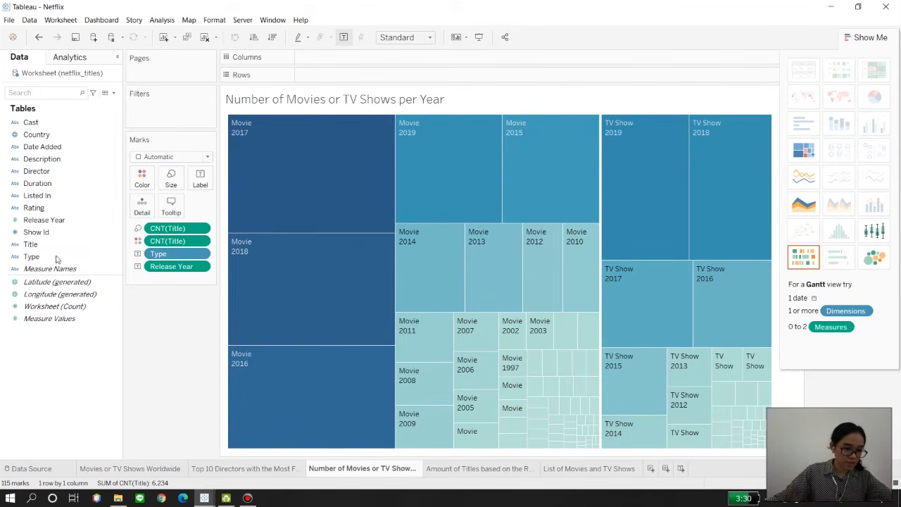
pyautogui.moveTo(31, 244); pyautogui.dragTo(201, 187)
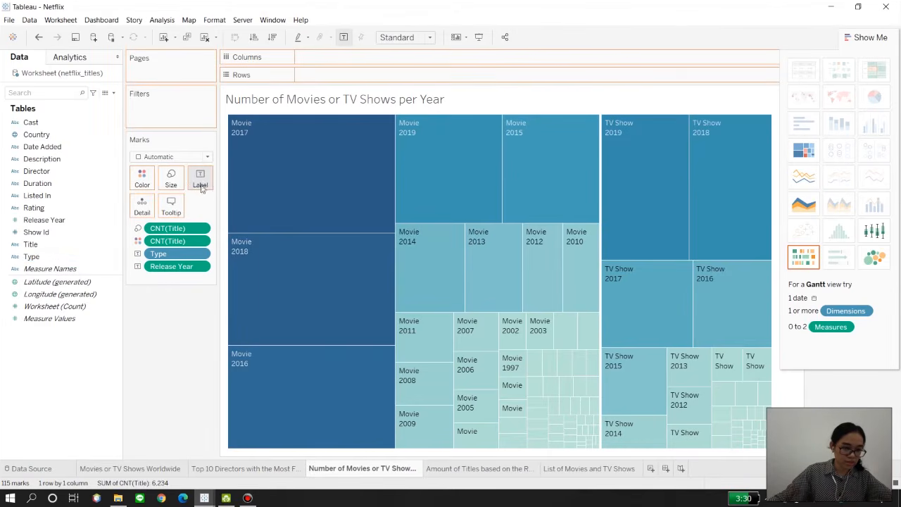
pyautogui.moveTo(188, 260); pyautogui.dragTo(184, 279)
pyautogui.rightClick(175, 280)
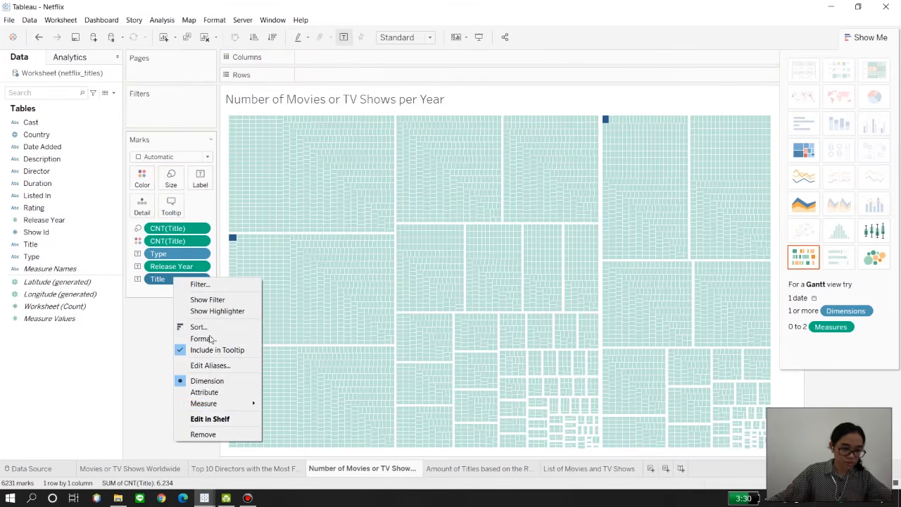
pyautogui.moveTo(250, 403)
pyautogui.click(285, 427)
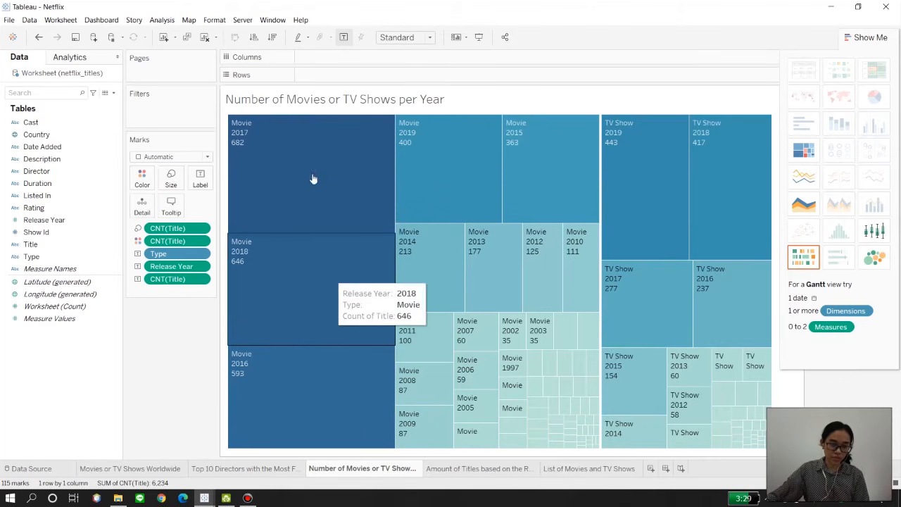
pyautogui.click(863, 41)
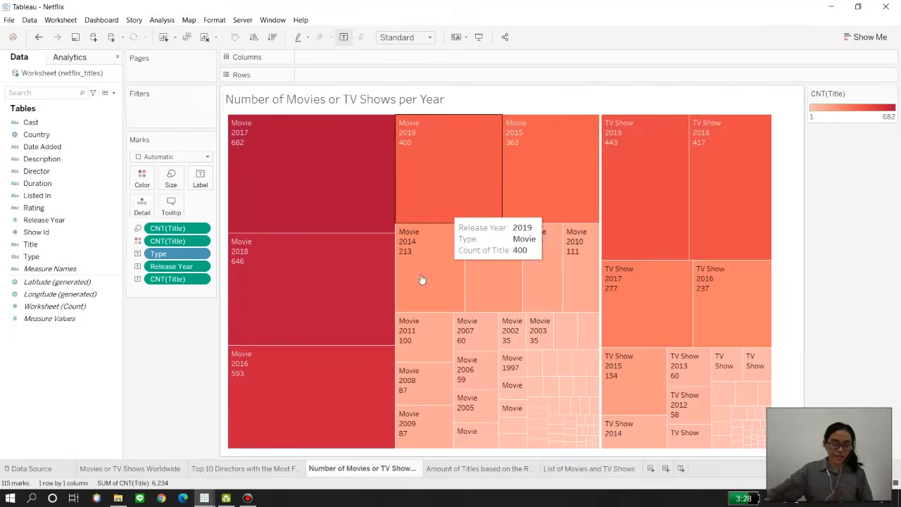
# Step: Check the data source, and on the Amount of Titles based on the Rating System sheet place Rating on columns and Count of Title on rows
pyautogui.click(441, 469)
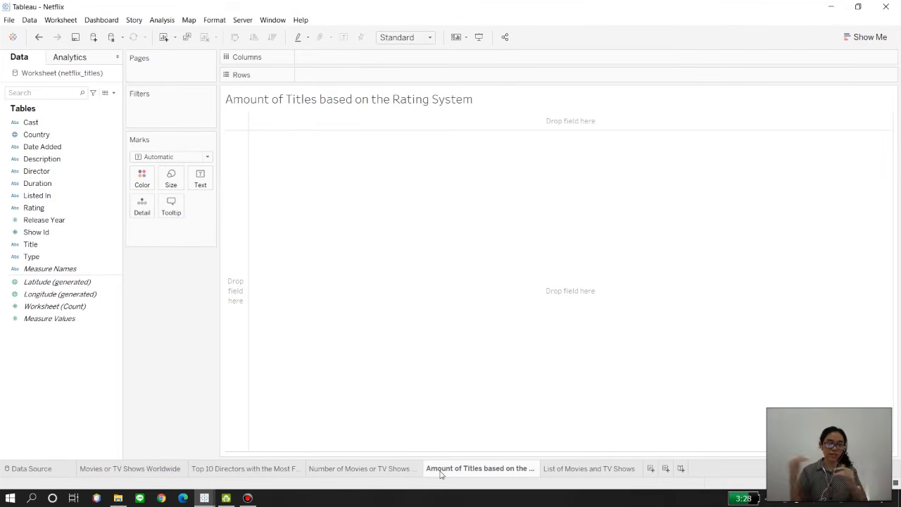
pyautogui.click(32, 469)
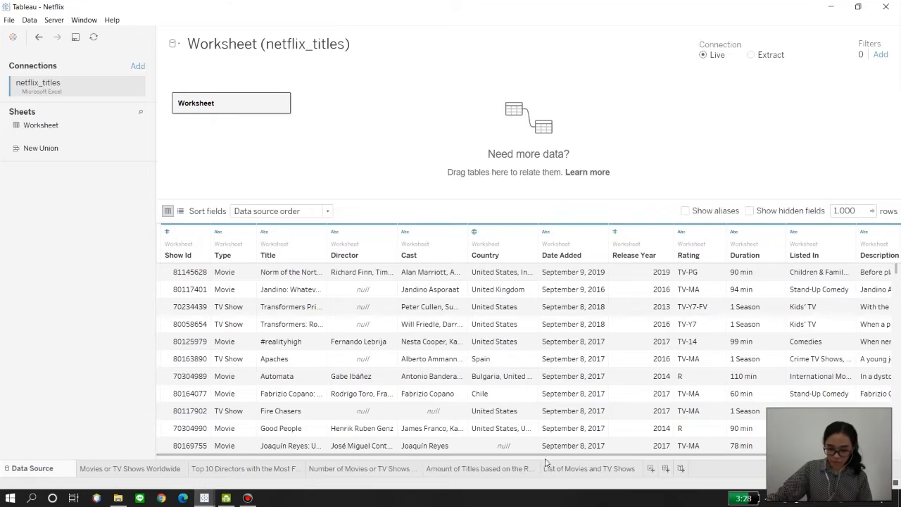
pyautogui.click(478, 469)
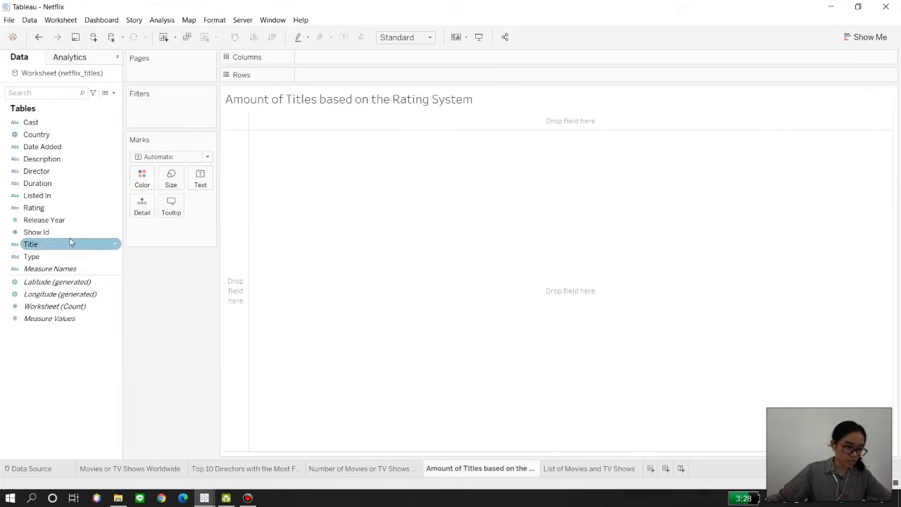
pyautogui.moveTo(42, 208); pyautogui.dragTo(324, 62)
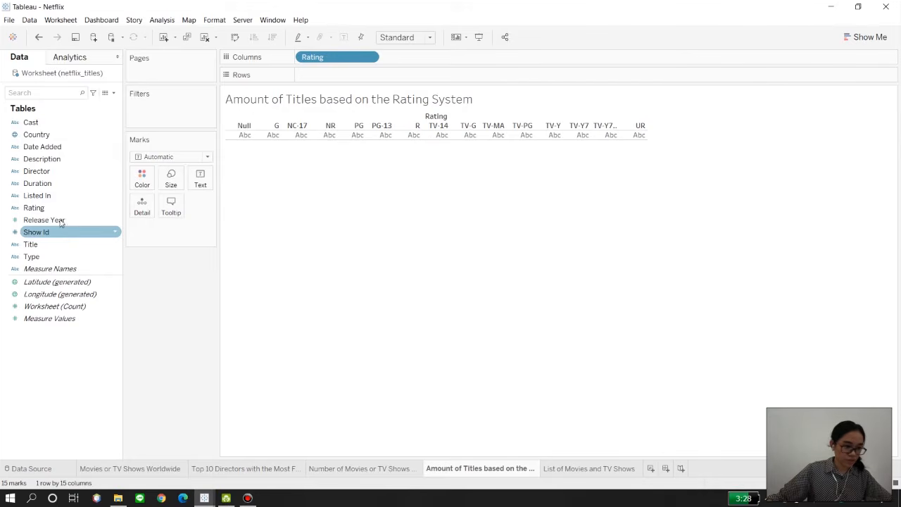
pyautogui.moveTo(57, 243); pyautogui.dragTo(336, 78)
pyautogui.click(447, 244)
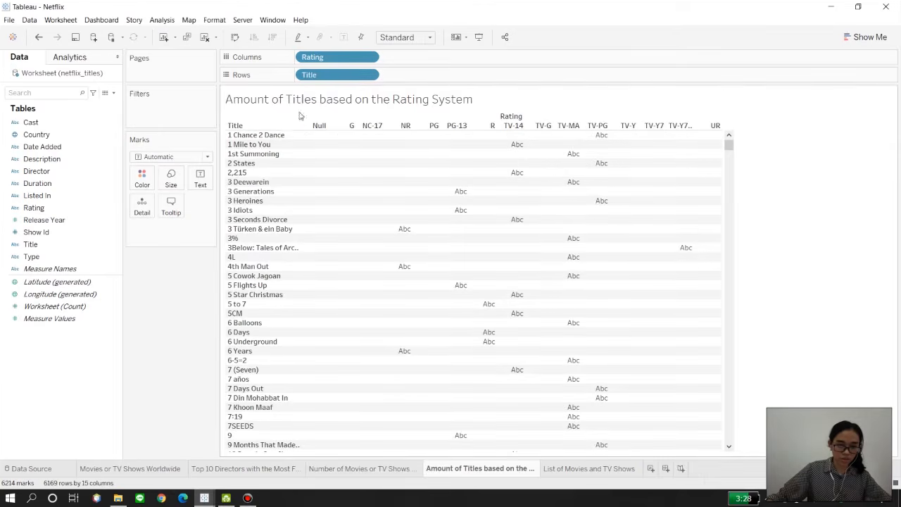
pyautogui.rightClick(311, 78)
pyautogui.moveTo(359, 216)
pyautogui.click(426, 240)
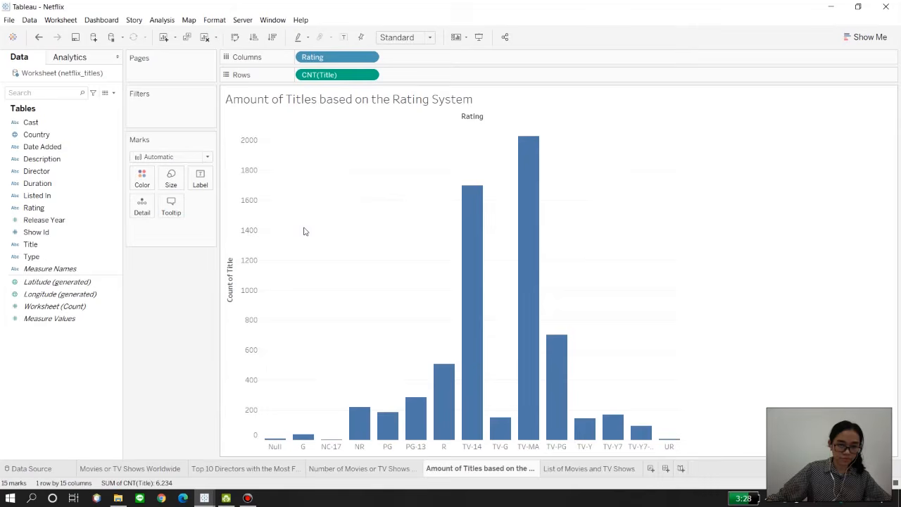
pyautogui.click(143, 182)
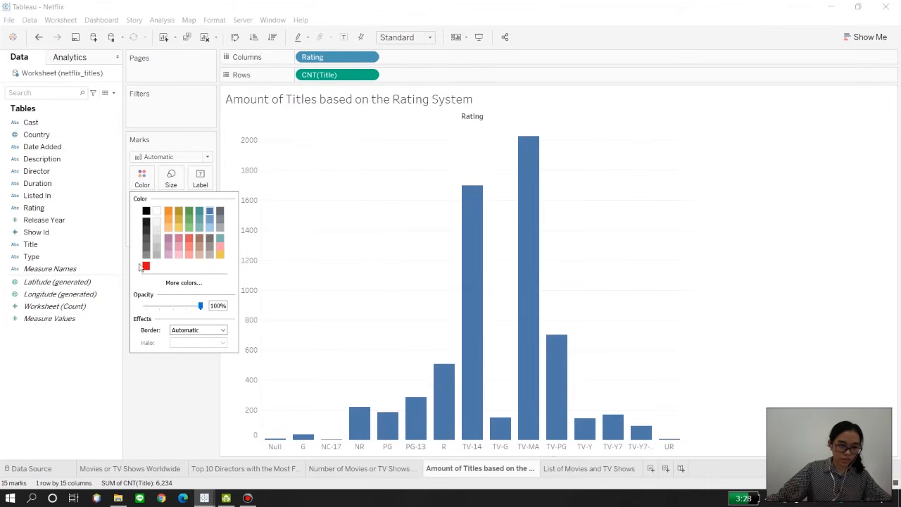
pyautogui.click(210, 395)
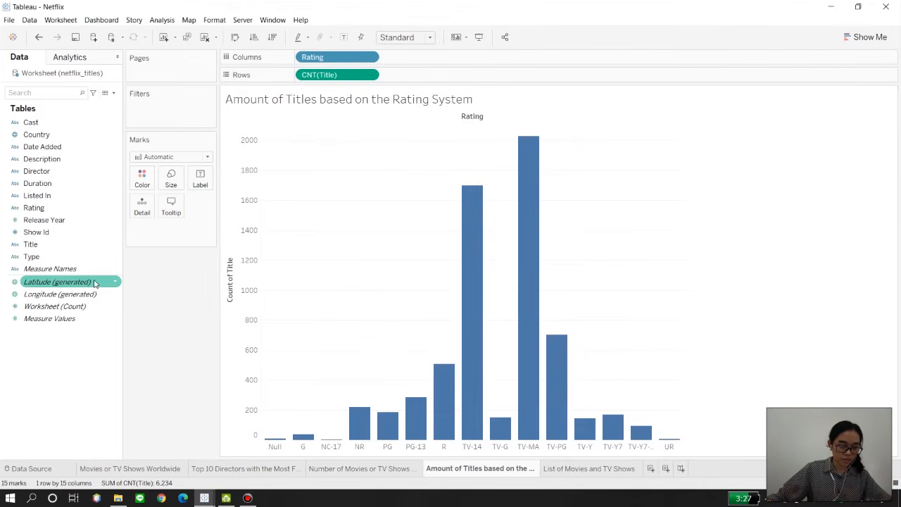
# Step: Change the color of the bars in the titles-by-rating chart to bright red
pyautogui.click(168, 158)
pyautogui.click(167, 161)
pyautogui.click(144, 179)
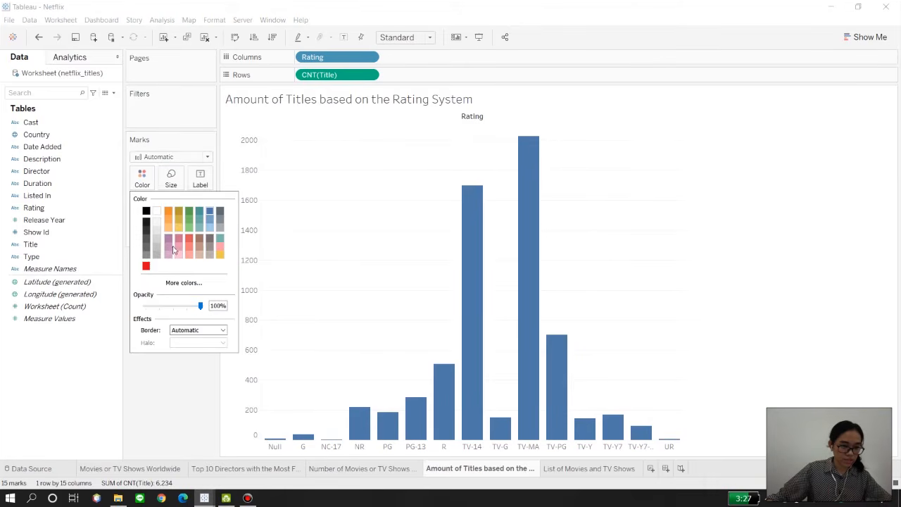
pyautogui.click(146, 266)
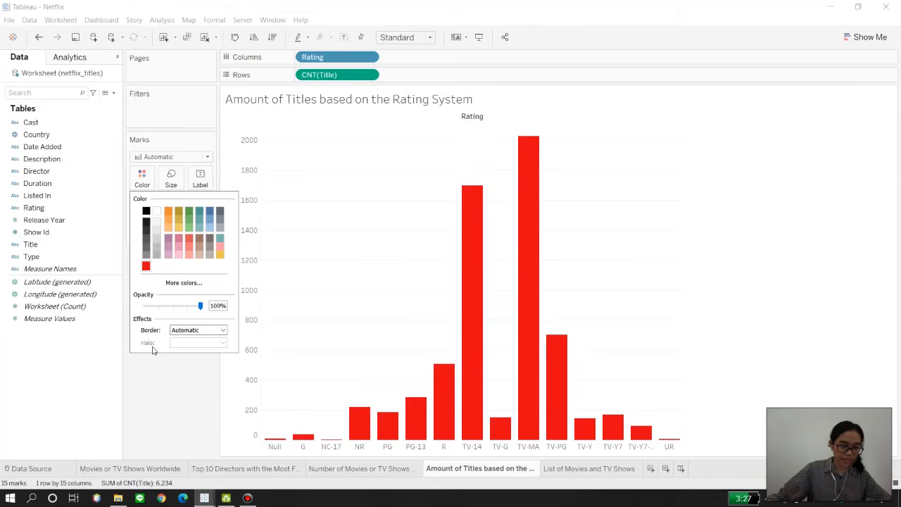
pyautogui.click(141, 428)
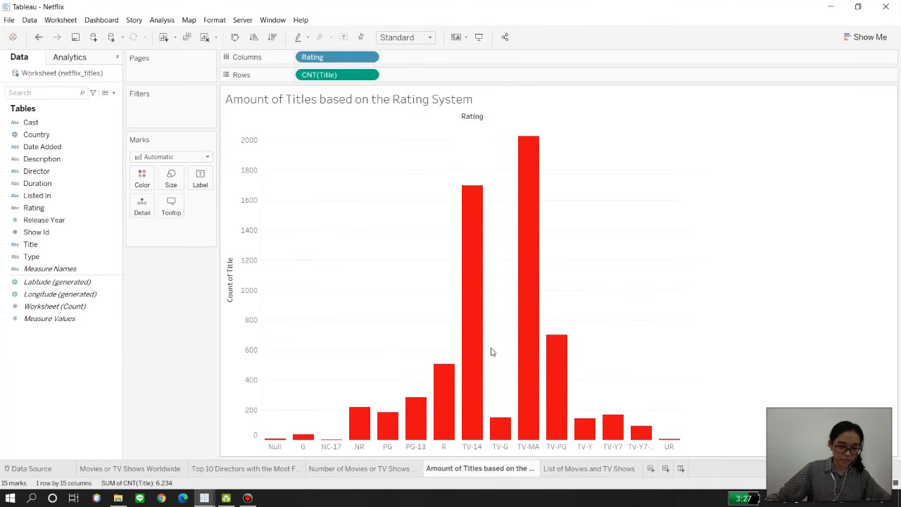
pyautogui.moveTo(466, 254)
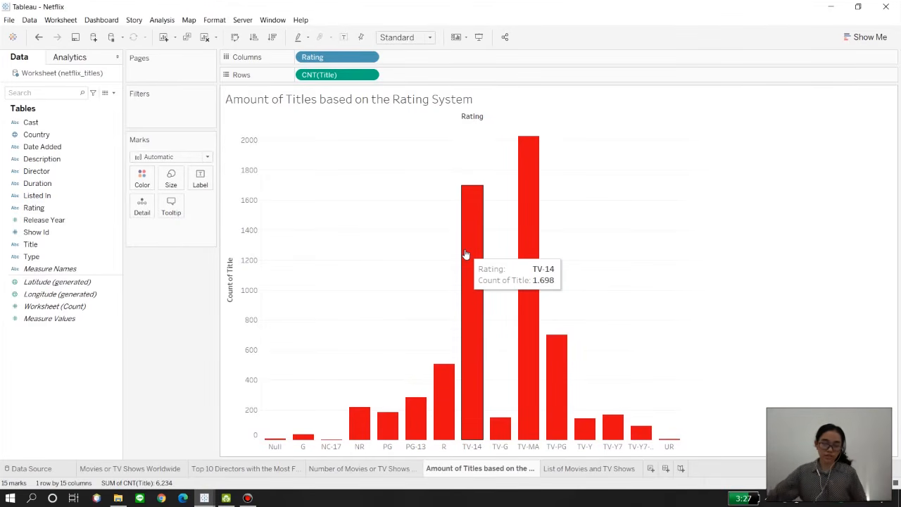
# Step: On the List of Movies and TV Shows sheet, place Listed In, Type and Title on rows, adding all members of Title
pyautogui.click(563, 469)
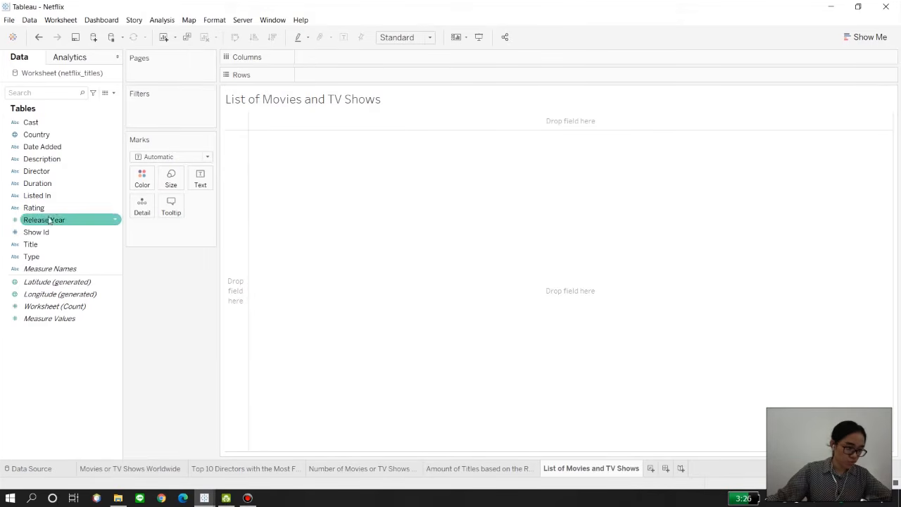
pyautogui.moveTo(51, 200); pyautogui.dragTo(335, 80)
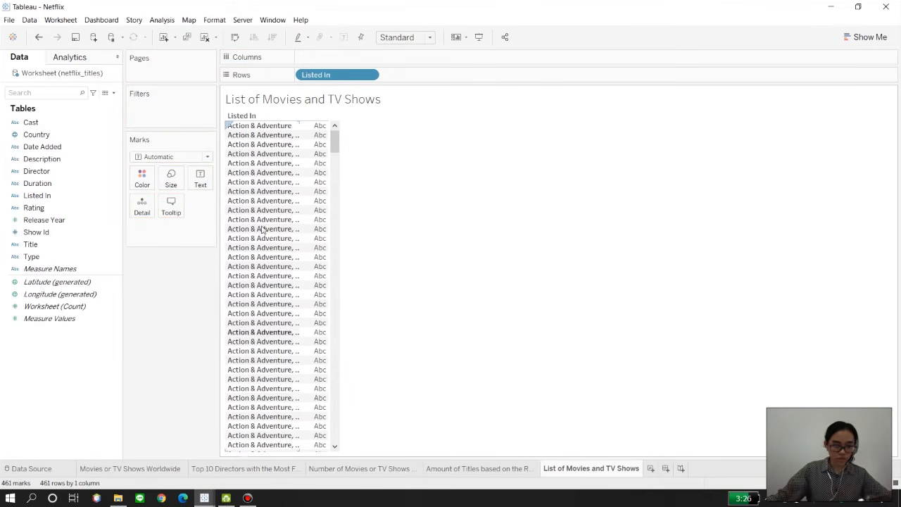
pyautogui.click(38, 256)
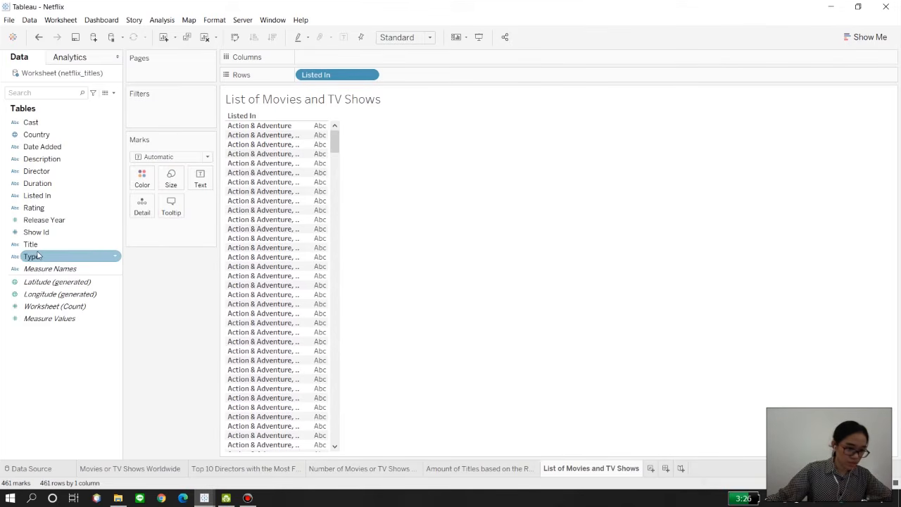
pyautogui.moveTo(38, 257)
pyautogui.mouseDown()
pyautogui.moveTo(393, 74)
pyautogui.moveTo(389, 87)
pyautogui.moveTo(389, 79)
pyautogui.mouseUp()
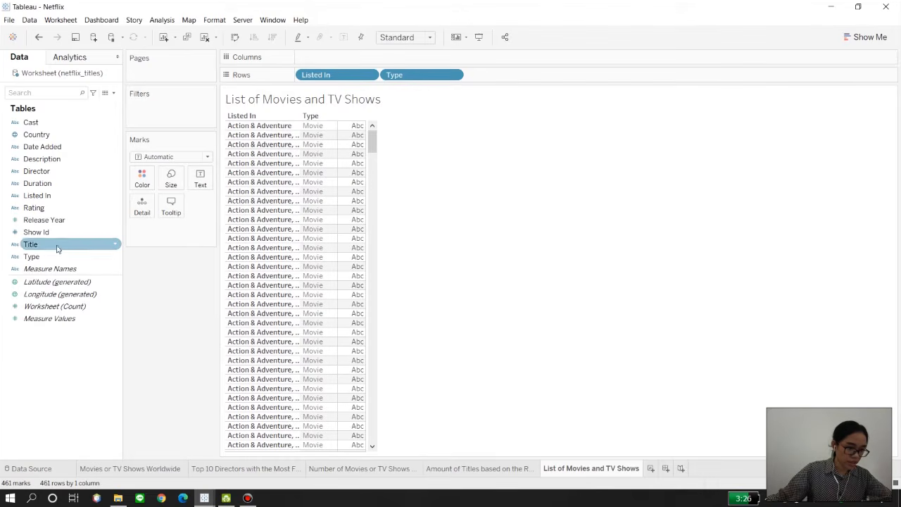
pyautogui.moveTo(53, 246); pyautogui.dragTo(493, 85)
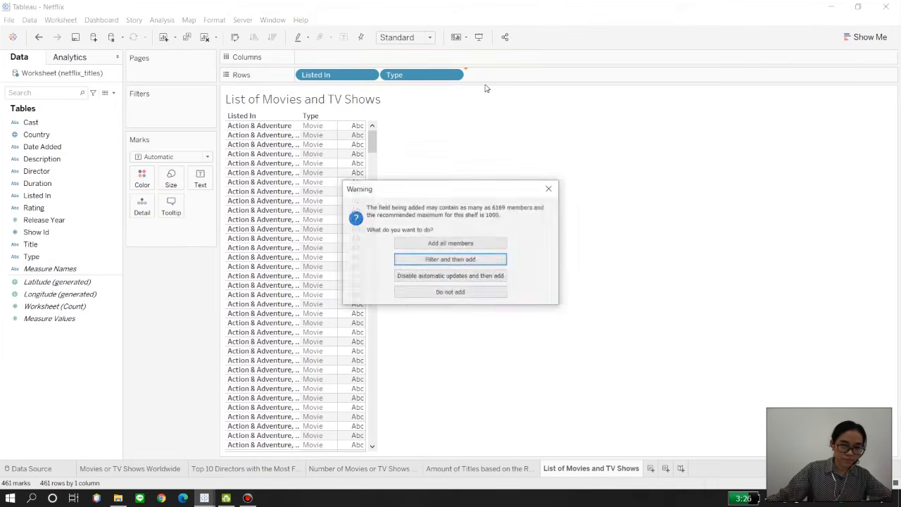
pyautogui.click(451, 243)
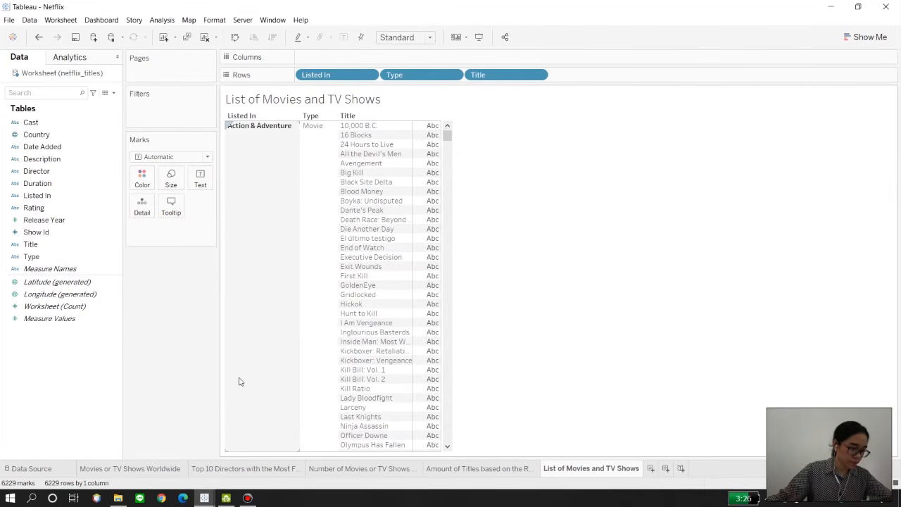
# Step: Extend the list's rows with Rating, Date Added and Duration after Title
pyautogui.moveTo(34, 208); pyautogui.dragTo(367, 453)
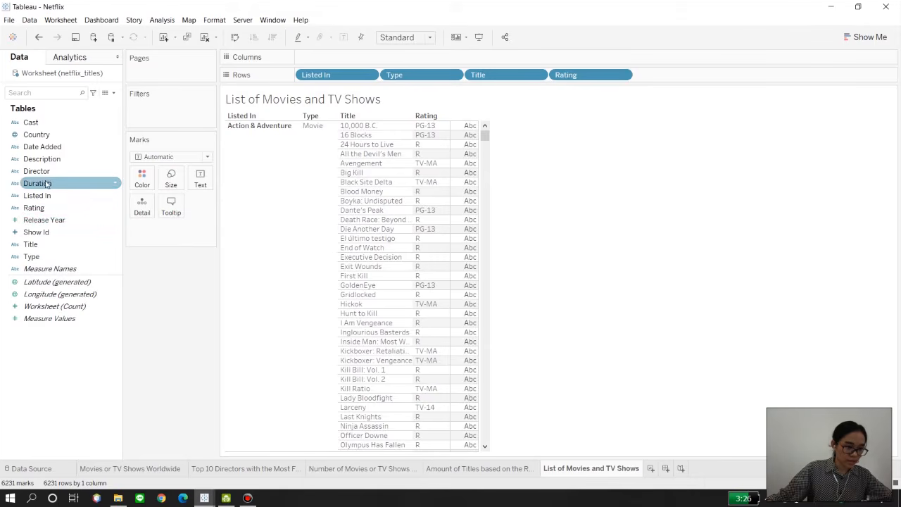
pyautogui.moveTo(35, 148)
pyautogui.mouseDown()
pyautogui.moveTo(595, 72)
pyautogui.moveTo(697, 76)
pyautogui.moveTo(648, 75)
pyautogui.mouseUp()
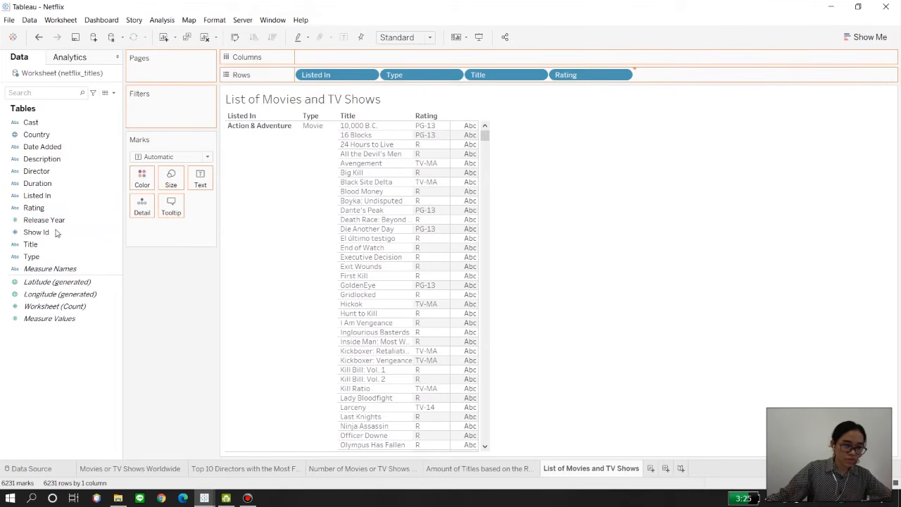
pyautogui.moveTo(39, 184); pyautogui.dragTo(329, 245)
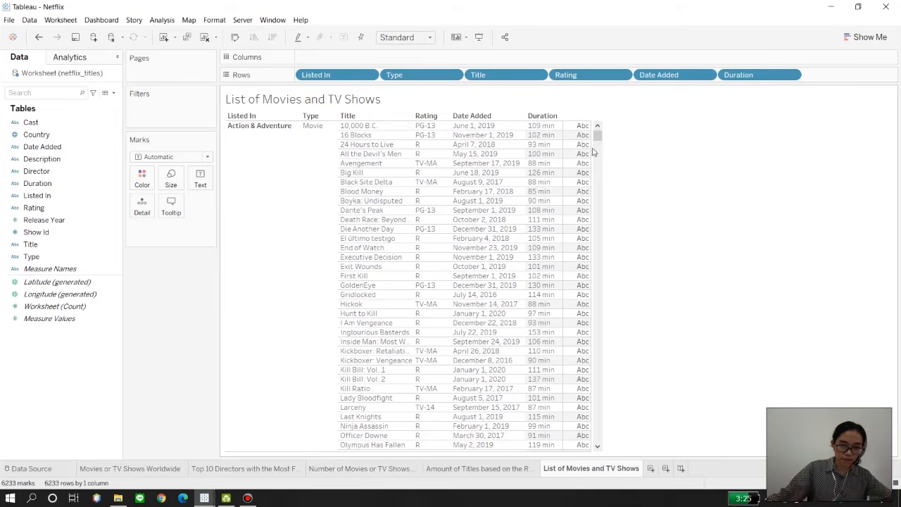
pyautogui.click(259, 140)
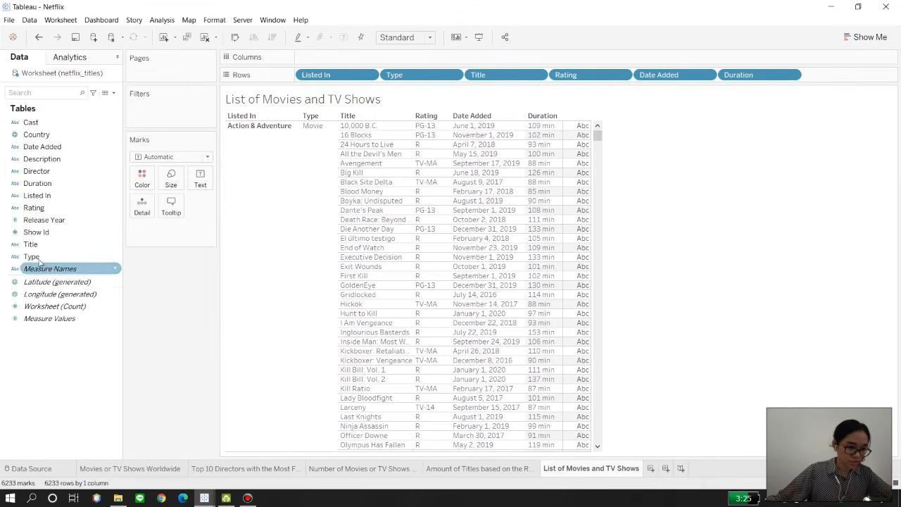
# Step: Add Title to the list's marks as a detail, keeping it as a dimension
pyautogui.moveTo(30, 244); pyautogui.dragTo(142, 208)
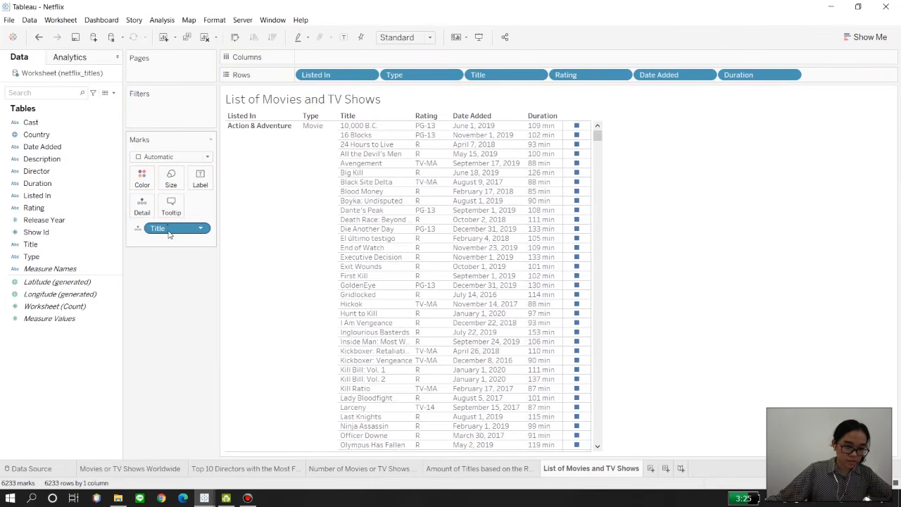
pyautogui.rightClick(169, 234)
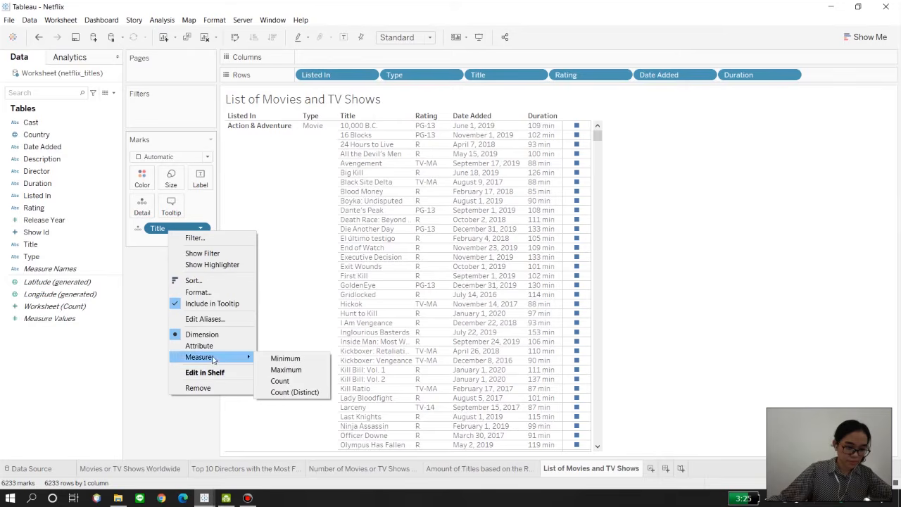
pyautogui.click(138, 306)
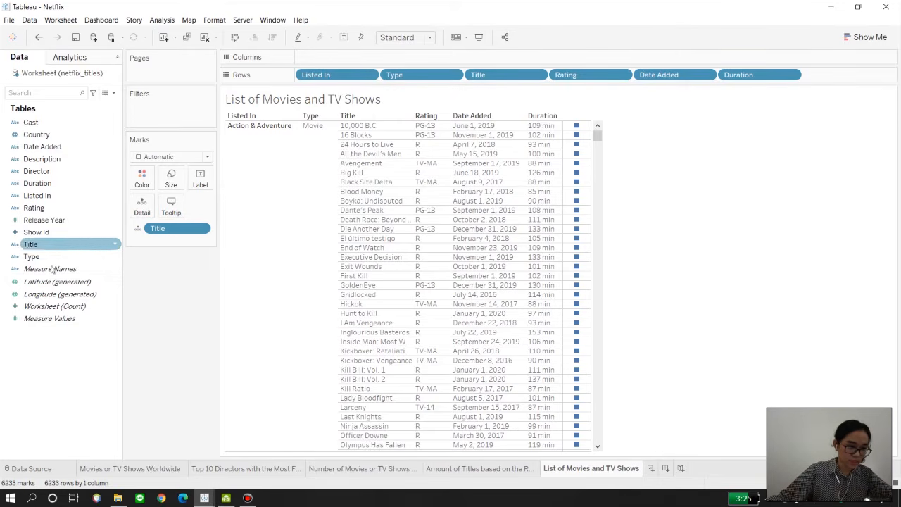
# Step: Filter the list on Listed In with a by-field condition requiring the Count of Title to equal 3
pyautogui.moveTo(40, 197); pyautogui.dragTo(128, 113)
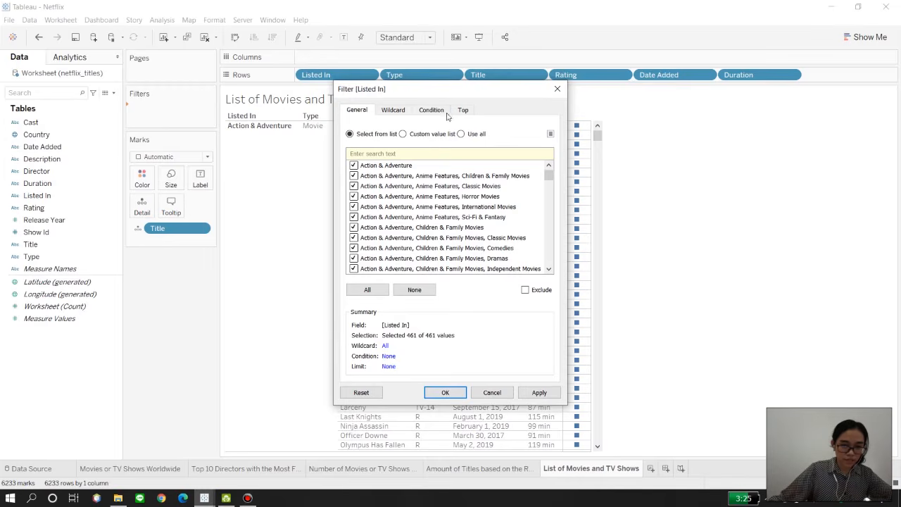
pyautogui.click(432, 110)
pyautogui.click(350, 138)
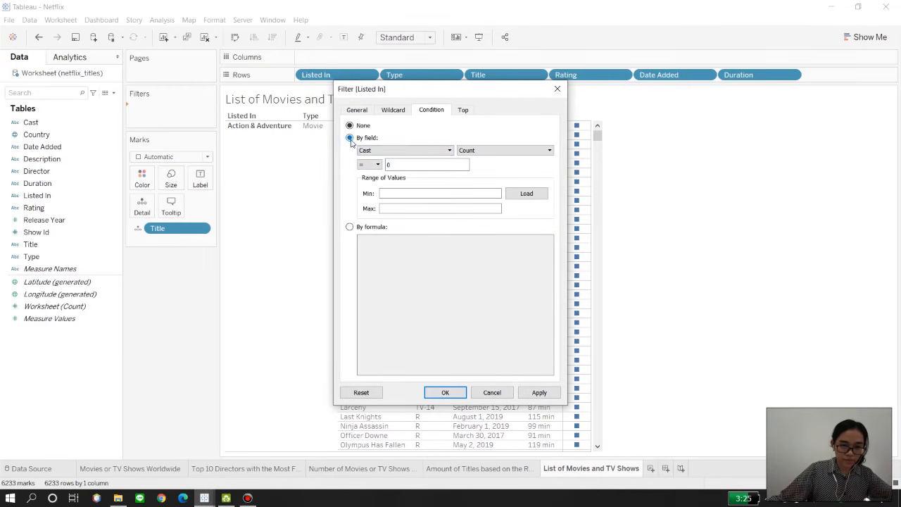
pyautogui.click(378, 152)
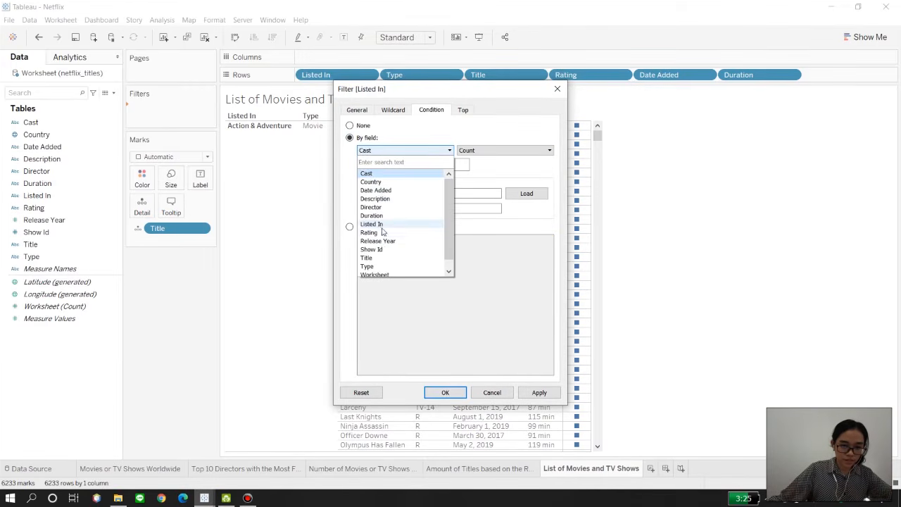
pyautogui.click(367, 258)
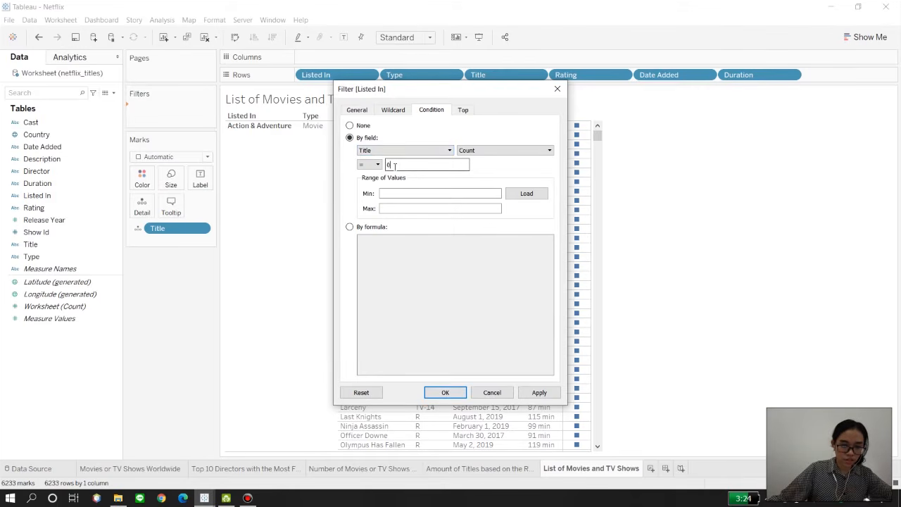
pyautogui.click(538, 393)
pyautogui.moveTo(477, 95); pyautogui.dragTo(769, 77)
pyautogui.click(737, 375)
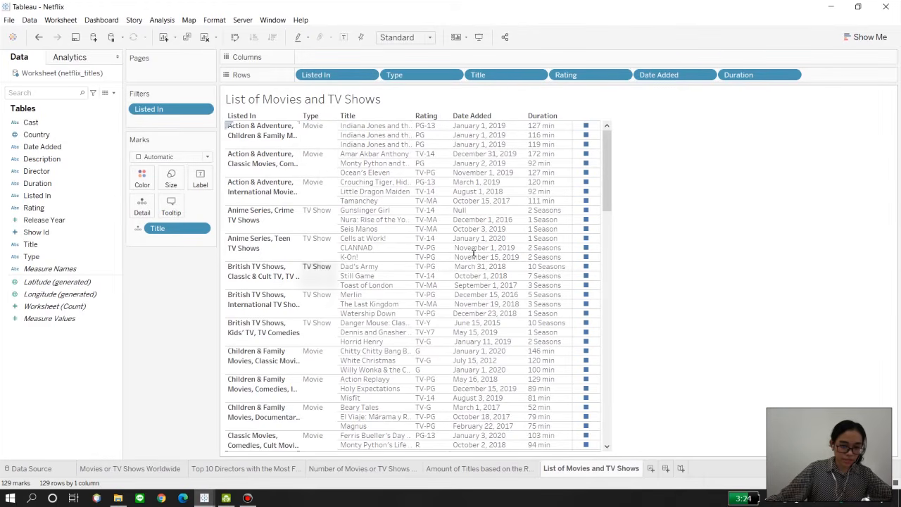
pyautogui.moveTo(609, 183)
pyautogui.mouseDown()
pyautogui.moveTo(610, 405)
pyautogui.moveTo(617, 322)
pyautogui.moveTo(599, 171)
pyautogui.mouseUp()
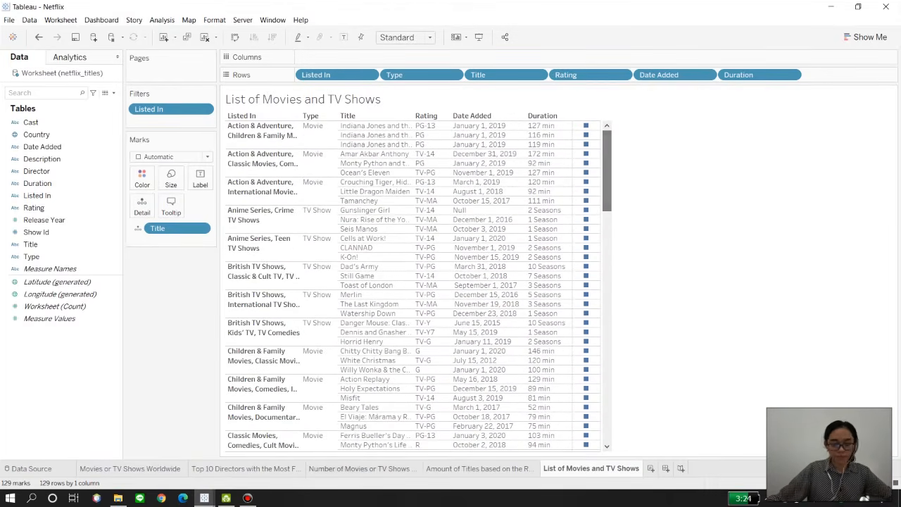
# Step: Create a new dashboard and name it Dashboard Netflix
pyautogui.click(665, 468)
pyautogui.press('Right')
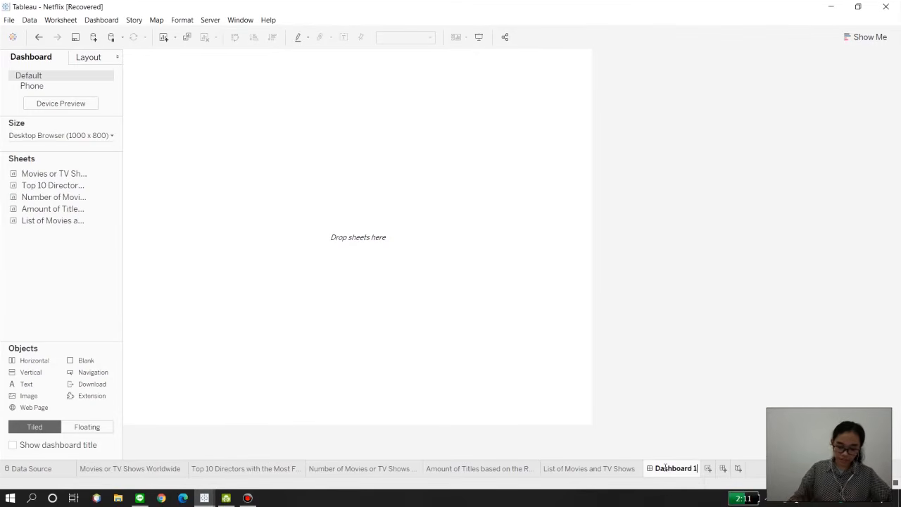
pyautogui.write('Netflix')
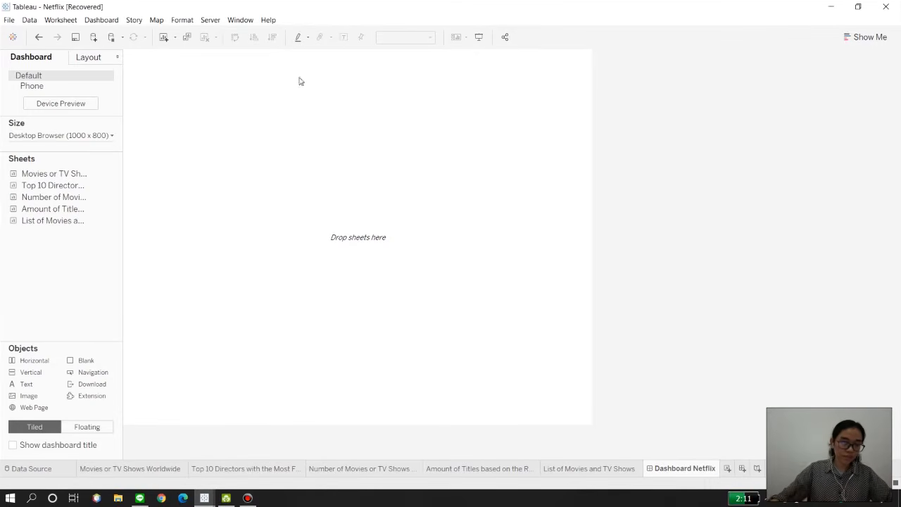
# Step: Format the dashboard with a near-black default shading
pyautogui.click(182, 19)
pyautogui.click(202, 33)
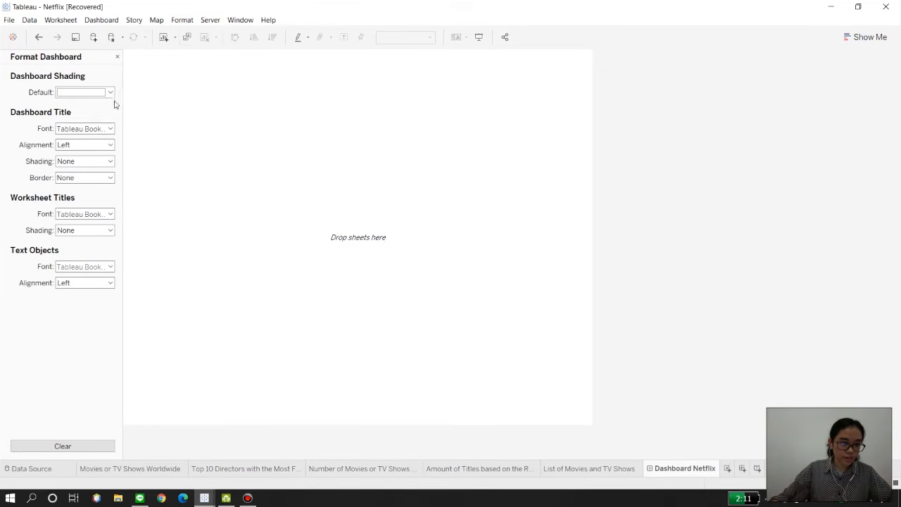
pyautogui.click(108, 95)
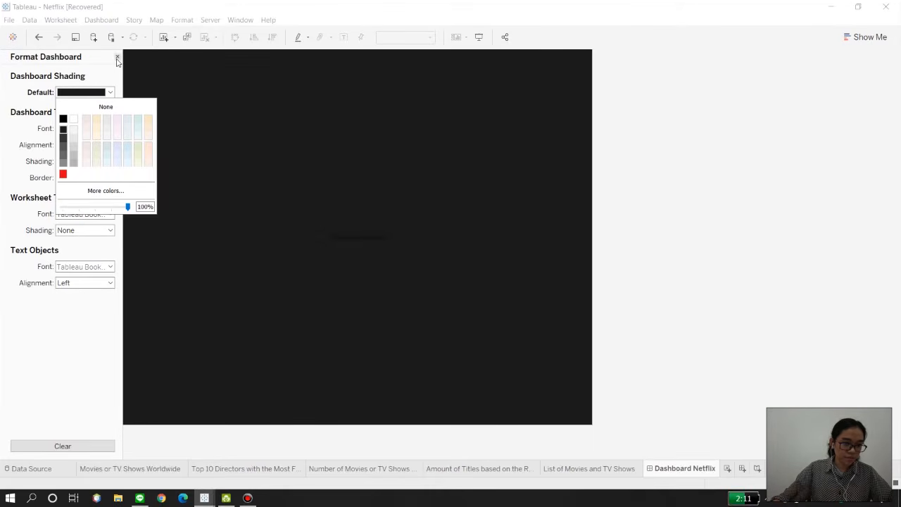
pyautogui.click(117, 57)
# Step: Set the dashboard to a fixed custom size of 1800 px wide by 1000 px high
pyautogui.click(66, 134)
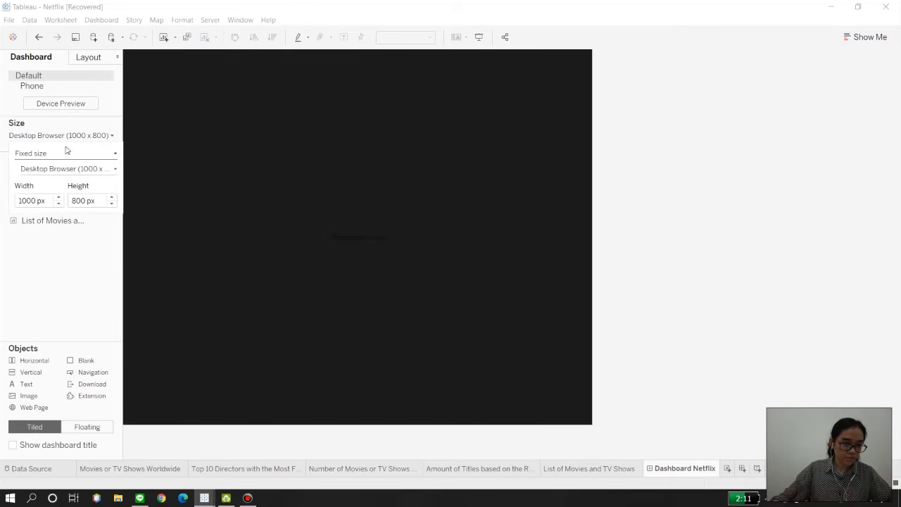
pyautogui.click(60, 198)
pyautogui.click(60, 197)
pyautogui.click(60, 198)
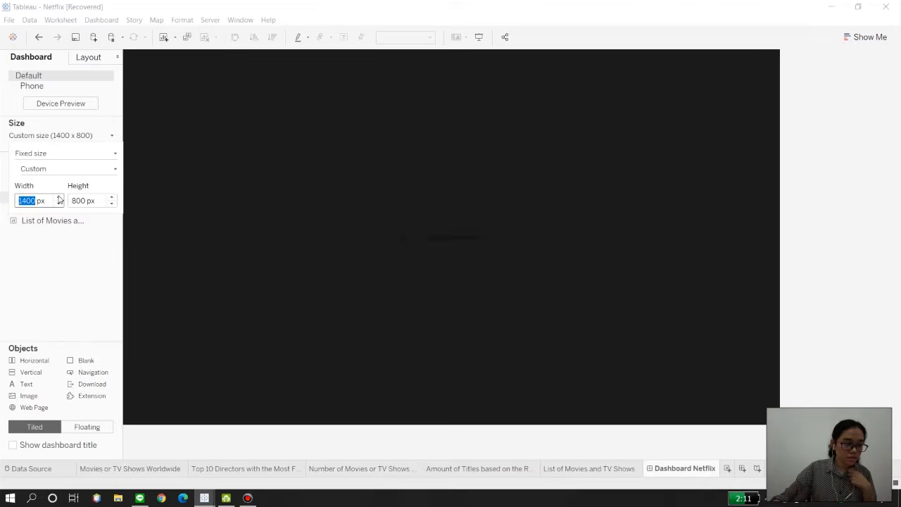
pyautogui.click(60, 198)
pyautogui.click(60, 198)
pyautogui.click(60, 197)
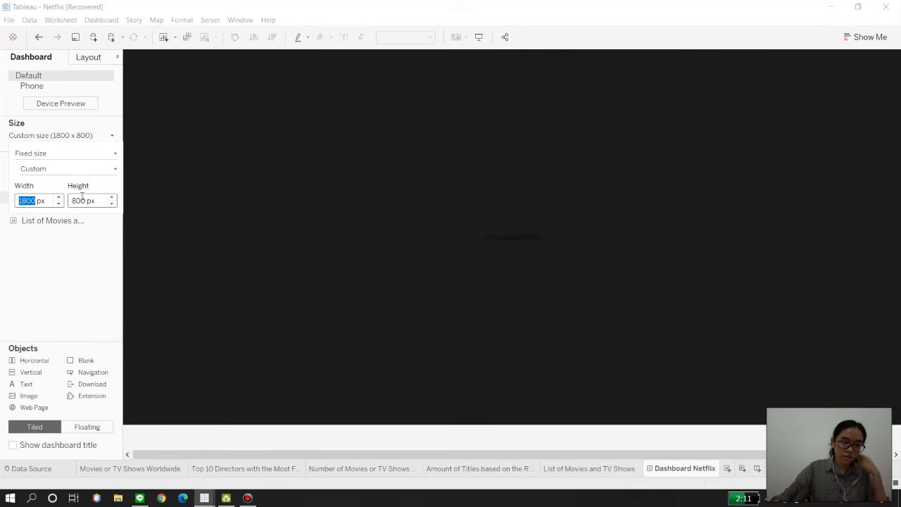
pyautogui.click(109, 199)
pyautogui.click(110, 199)
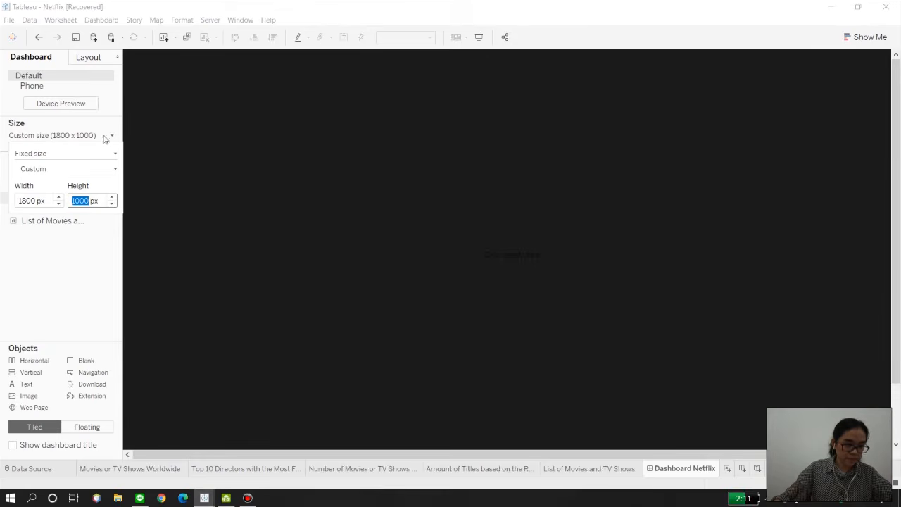
pyautogui.click(71, 301)
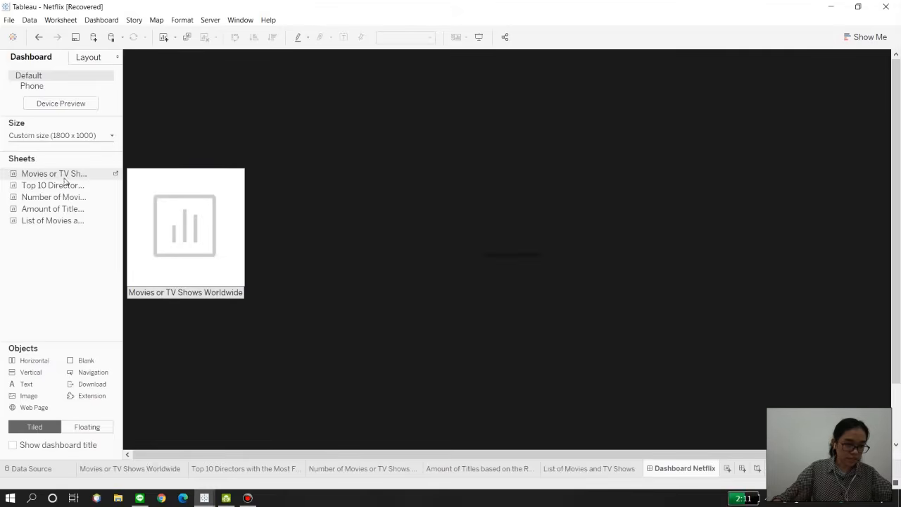
# Step: Add the Movies or TV Shows Worldwide map to the dashboard as a floating item, 545 by 284, positioned at x 496, y 181
pyautogui.moveTo(59, 176); pyautogui.dragTo(407, 218)
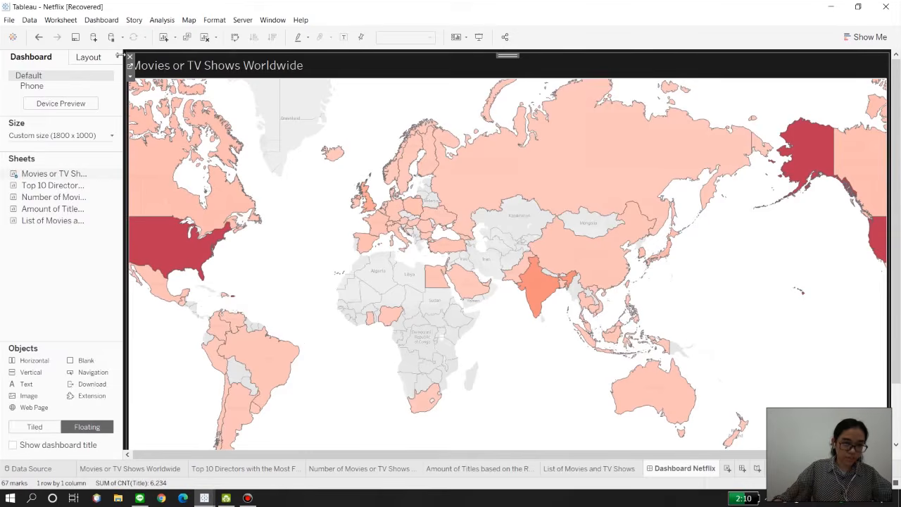
pyautogui.click(94, 61)
pyautogui.click(12, 113)
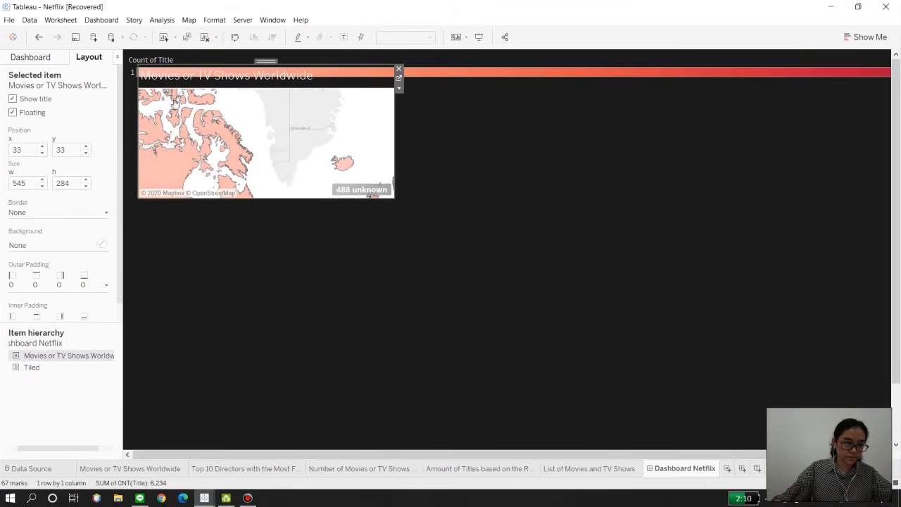
pyautogui.moveTo(378, 136); pyautogui.dragTo(485, 134)
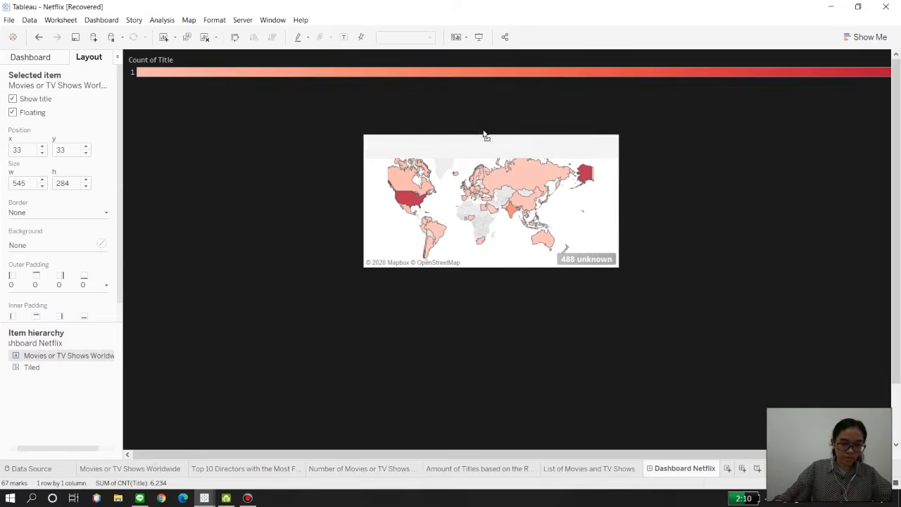
# Step: Float the top 10 directors bubbles below and left of the map and the titles-per-year treemap to its right, and remove the Director legend
pyautogui.click(36, 62)
pyautogui.moveTo(36, 187); pyautogui.dragTo(130, 324)
pyautogui.moveTo(31, 177); pyautogui.dragTo(162, 285)
pyautogui.moveTo(62, 205)
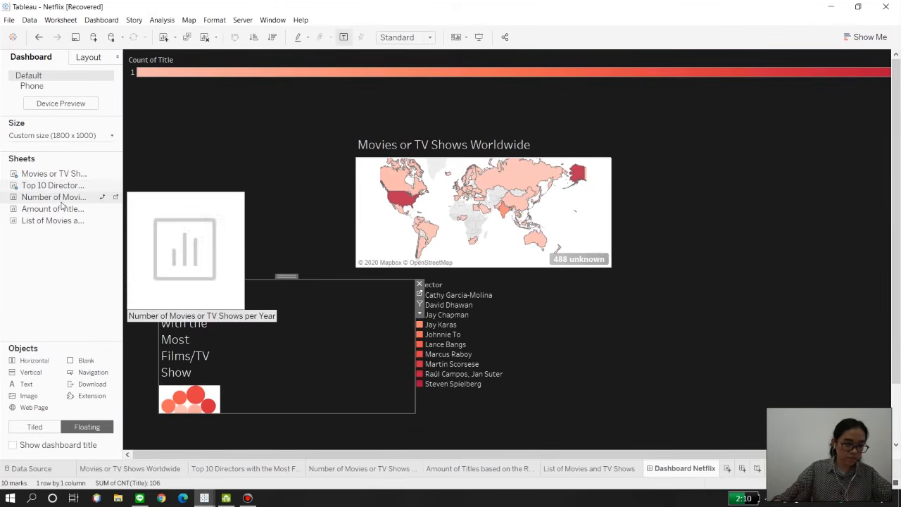
pyautogui.moveTo(415, 279)
pyautogui.mouseDown()
pyautogui.moveTo(493, 223)
pyautogui.moveTo(493, 196)
pyautogui.moveTo(558, 151)
pyautogui.mouseUp()
pyautogui.moveTo(341, 163); pyautogui.dragTo(625, 156)
pyautogui.click(476, 373)
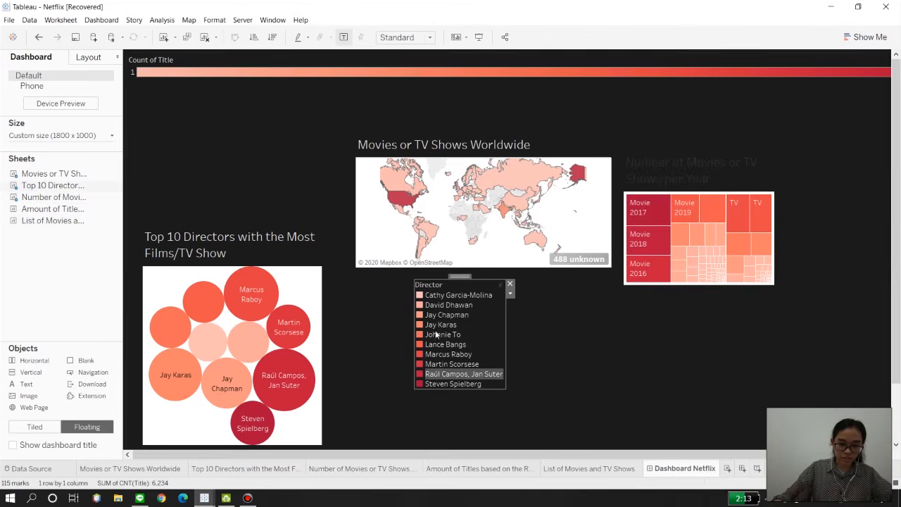
pyautogui.click(509, 284)
# Step: Enlarge the floating titles-per-year treemap and open its title for editing
pyautogui.click(760, 212)
pyautogui.moveTo(881, 151); pyautogui.dragTo(893, 115)
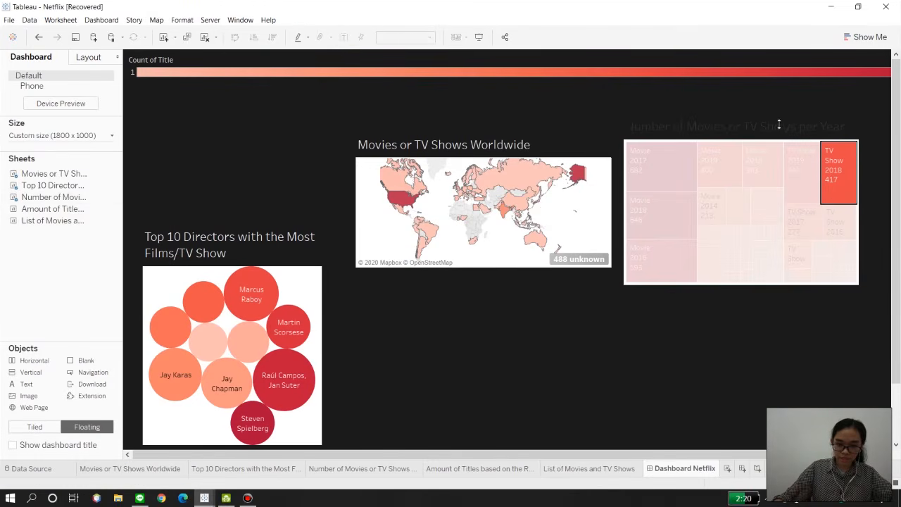
pyautogui.doubleClick(751, 128)
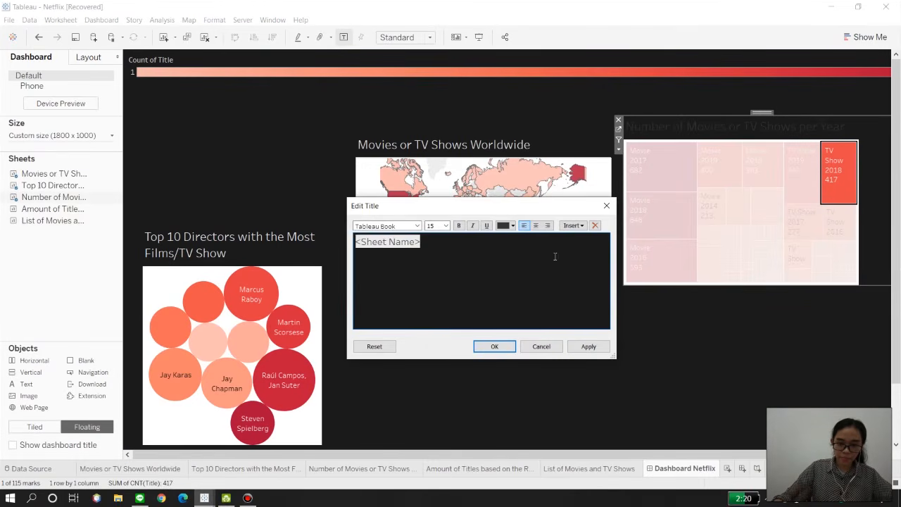
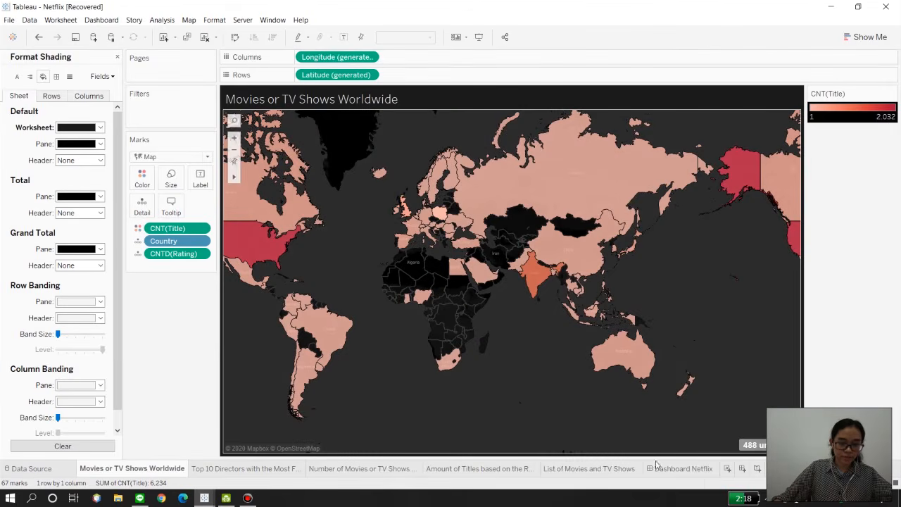
# Step: On the Netflix dashboard, set the worksheet shading of the Number of Movies or TV Shows per Year treemap to black
pyautogui.click(668, 468)
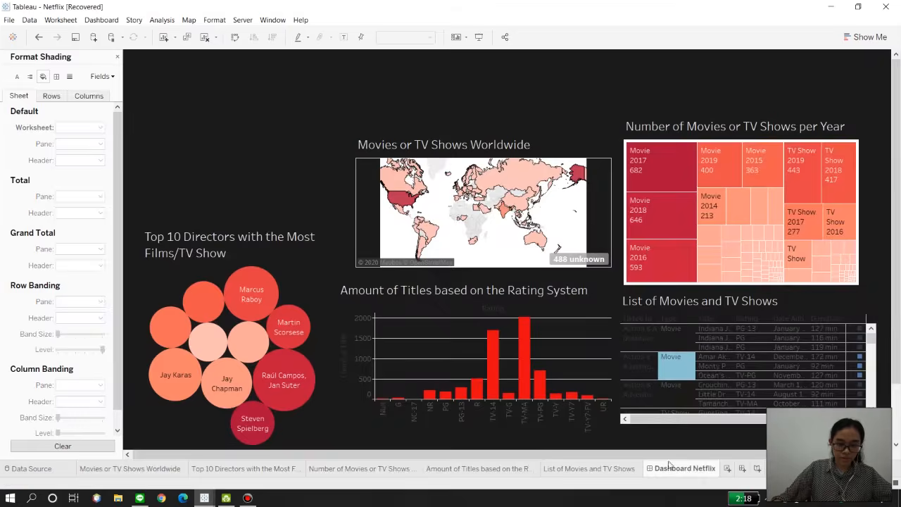
pyautogui.click(531, 134)
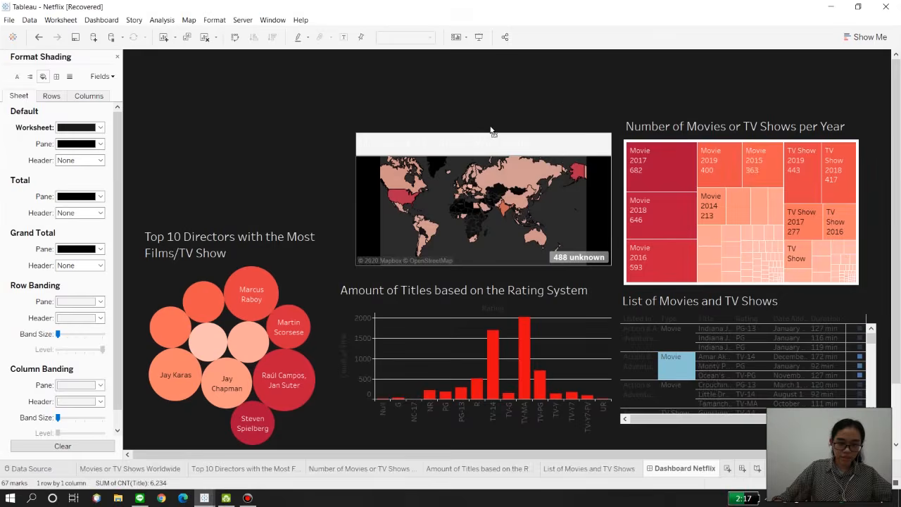
pyautogui.rightClick(750, 132)
pyautogui.rightClick(726, 152)
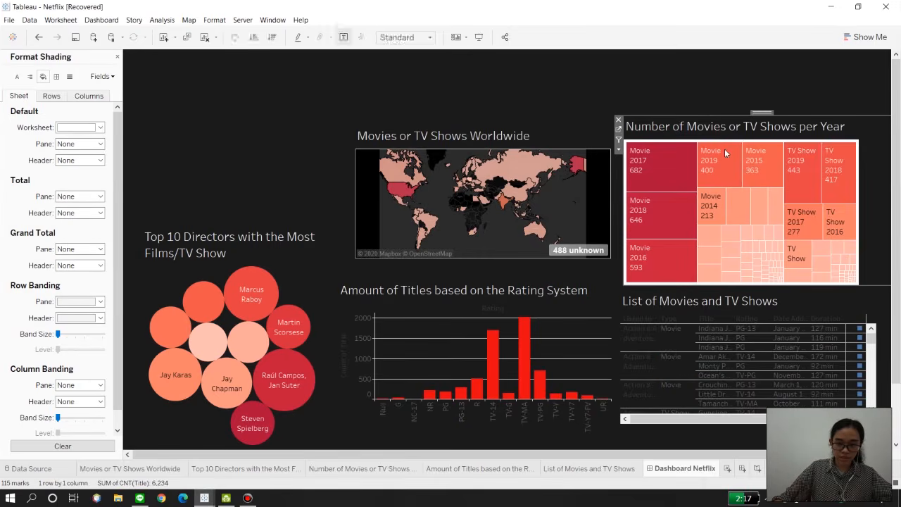
pyautogui.click(750, 208)
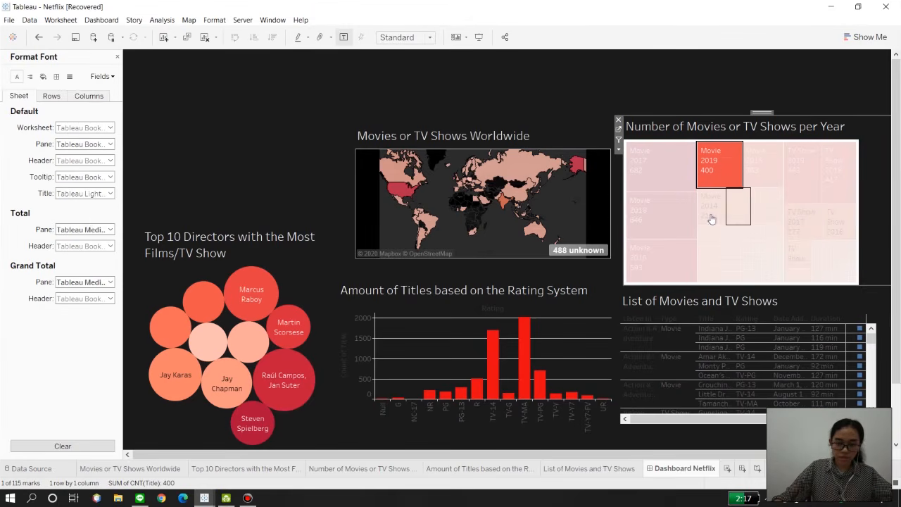
pyautogui.click(43, 76)
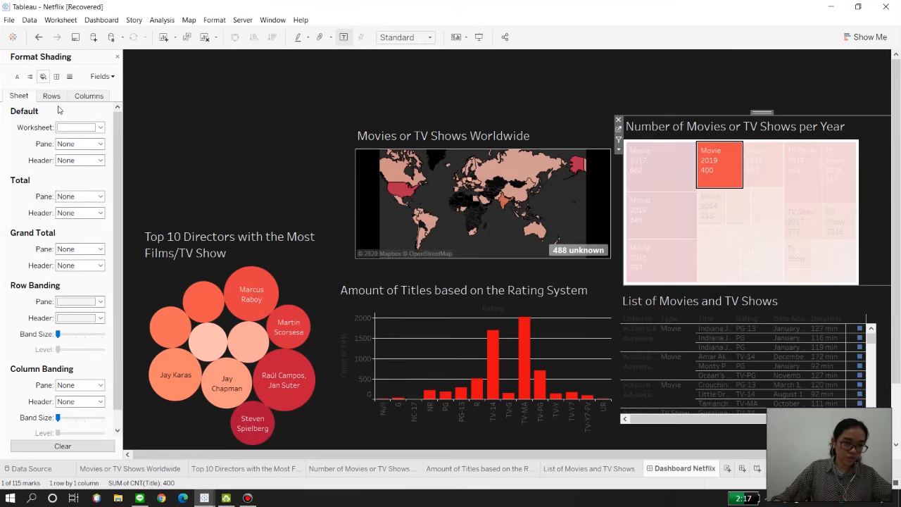
pyautogui.click(60, 128)
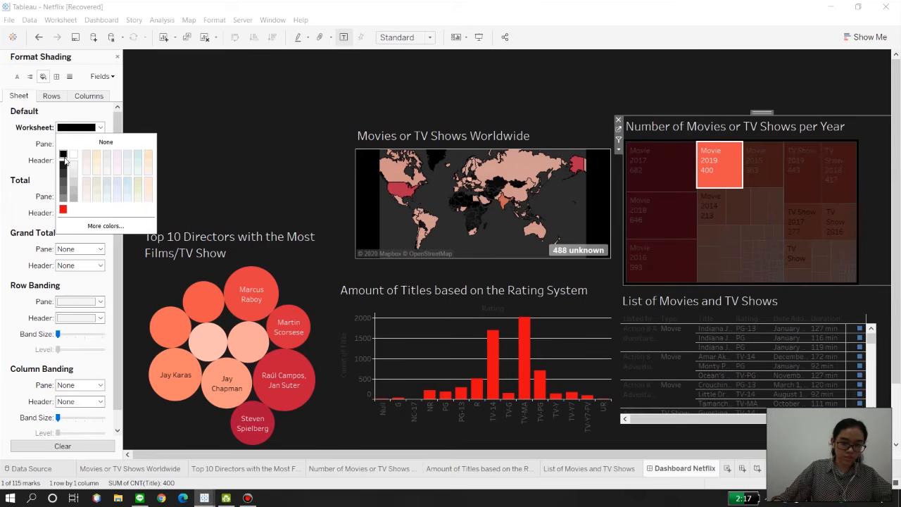
pyautogui.click(292, 99)
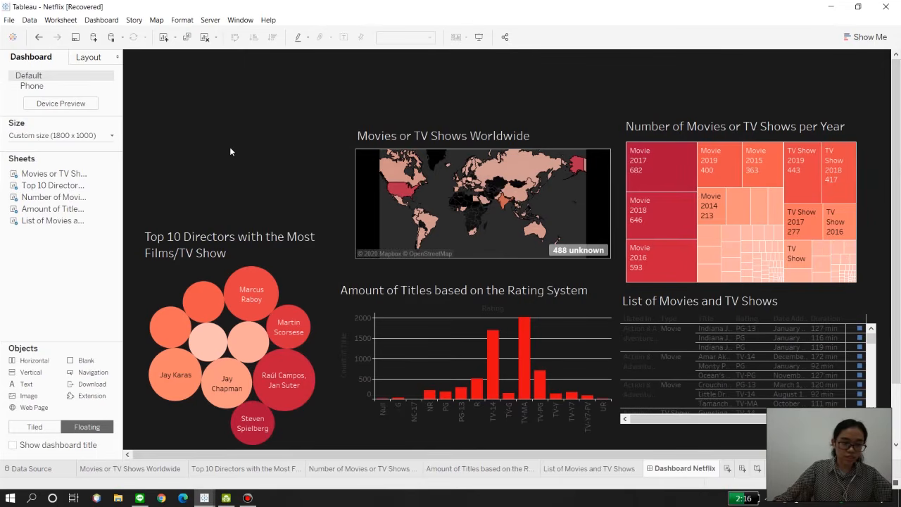
# Step: Create a new worksheet and place Title on Columns, aggregated as a Count measure
pyautogui.hotkey('ctrl', 'm')
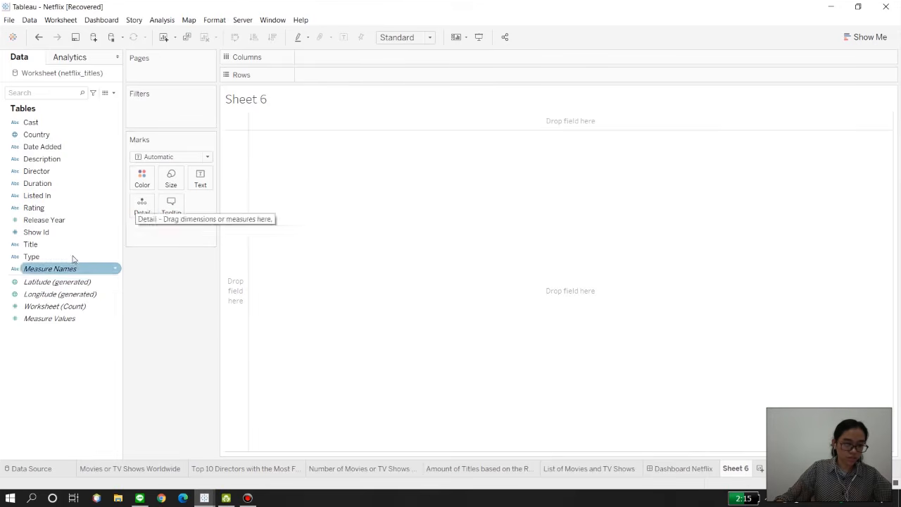
pyautogui.moveTo(61, 245); pyautogui.dragTo(333, 61)
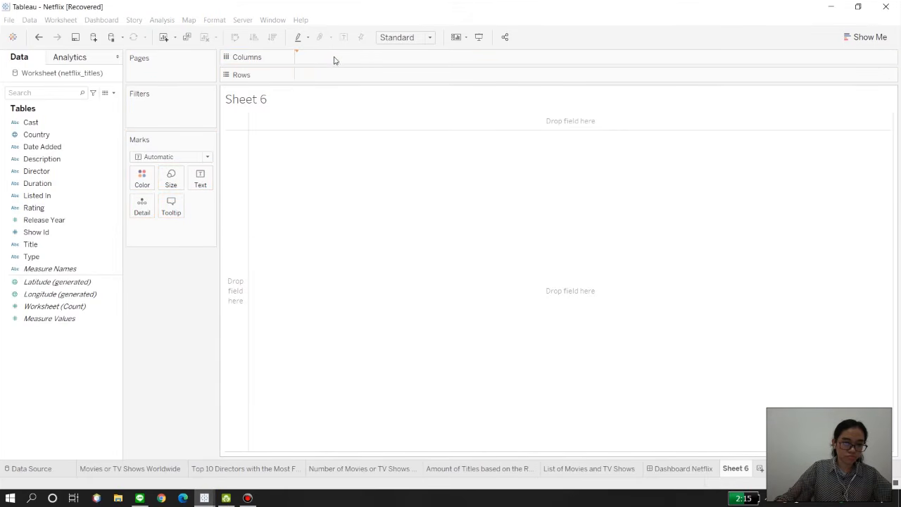
pyautogui.click(433, 244)
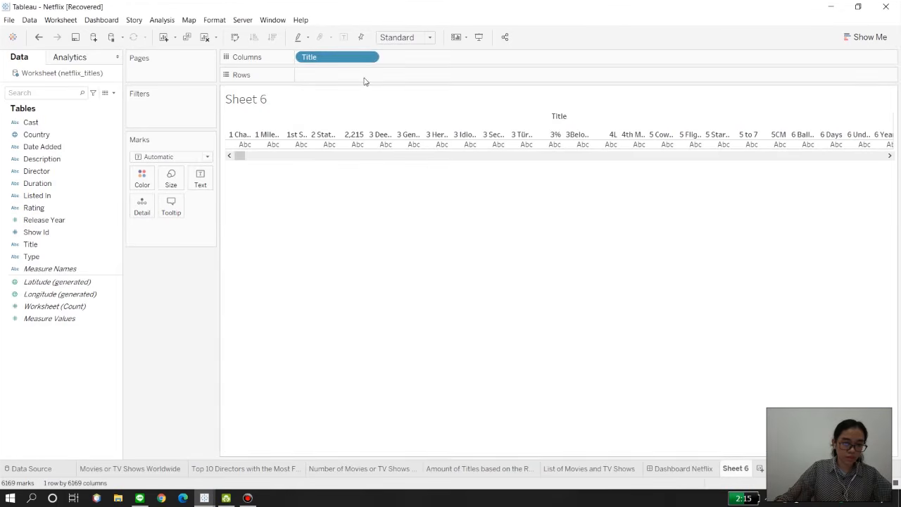
pyautogui.rightClick(354, 59)
pyautogui.moveTo(405, 201)
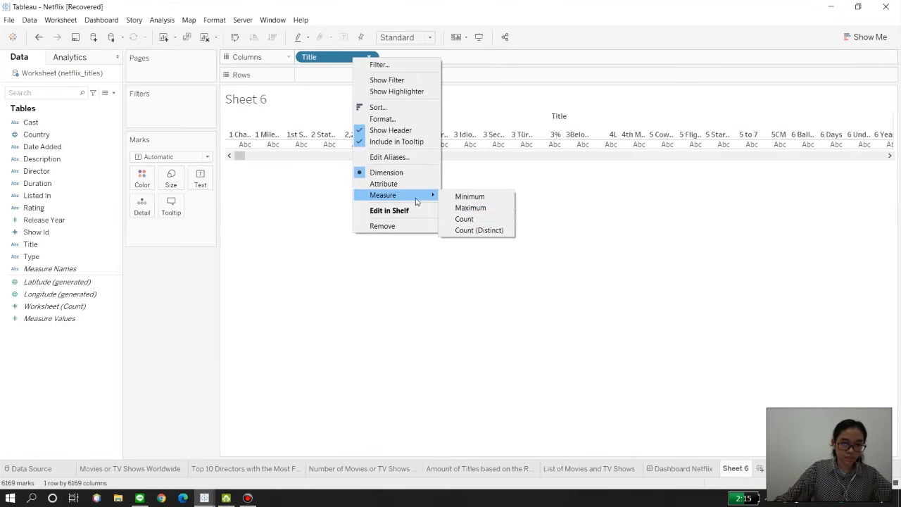
pyautogui.click(461, 219)
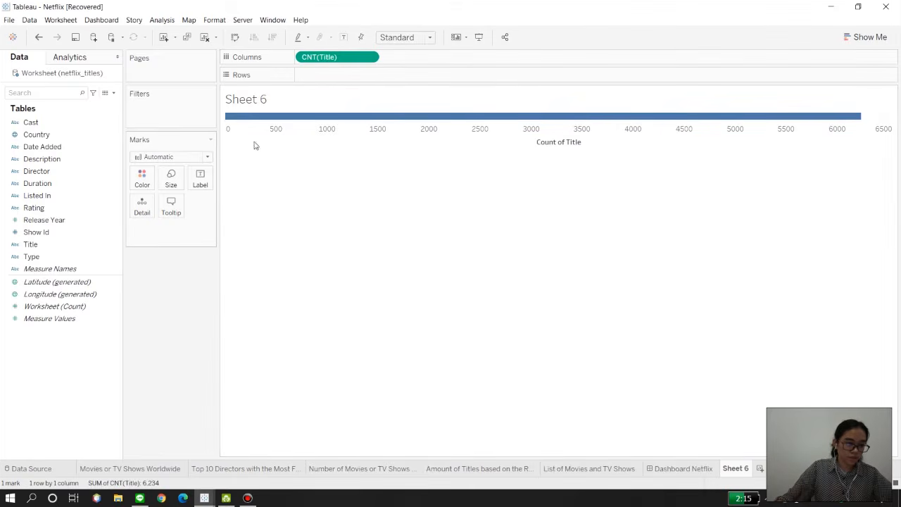
# Step: Filter the new sheet by Type to Movie only and show the title count as text
pyautogui.moveTo(31, 256); pyautogui.dragTo(172, 111)
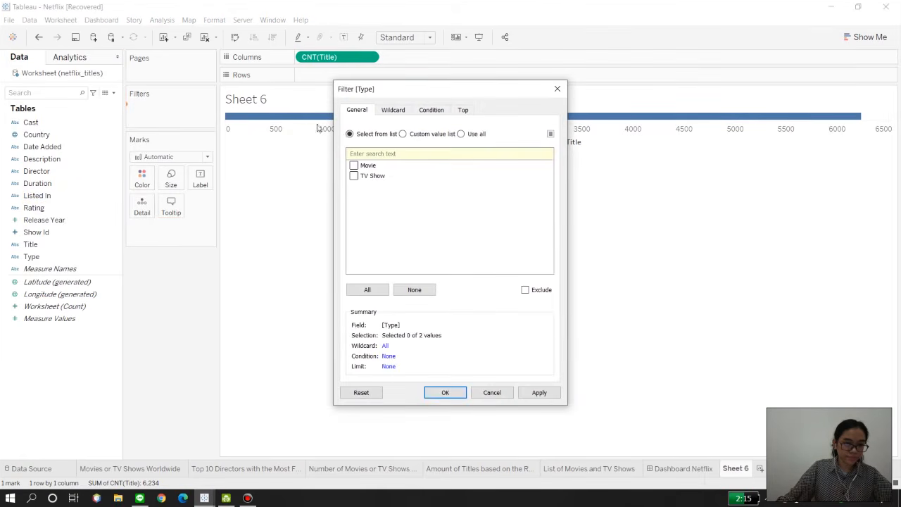
pyautogui.click(445, 393)
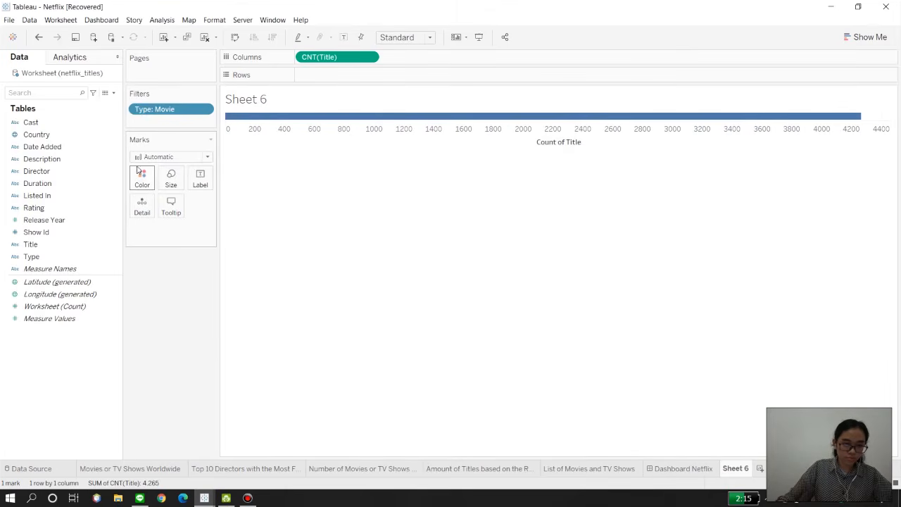
pyautogui.moveTo(328, 57); pyautogui.dragTo(205, 192)
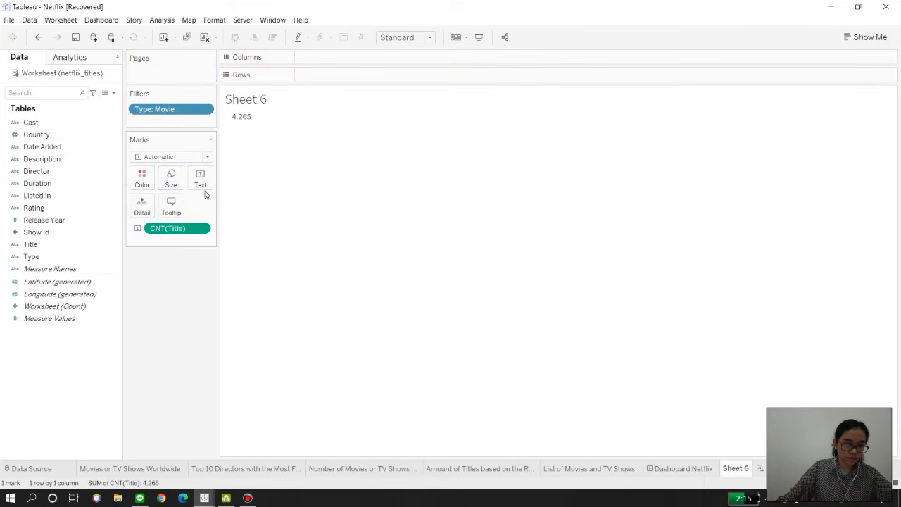
# Step: Change the new sheet's displayed title to "Movies"
pyautogui.doubleClick(245, 106)
pyautogui.write('AM')
pyautogui.hotkey('ctrl', 'a')
pyautogui.write('Movies')
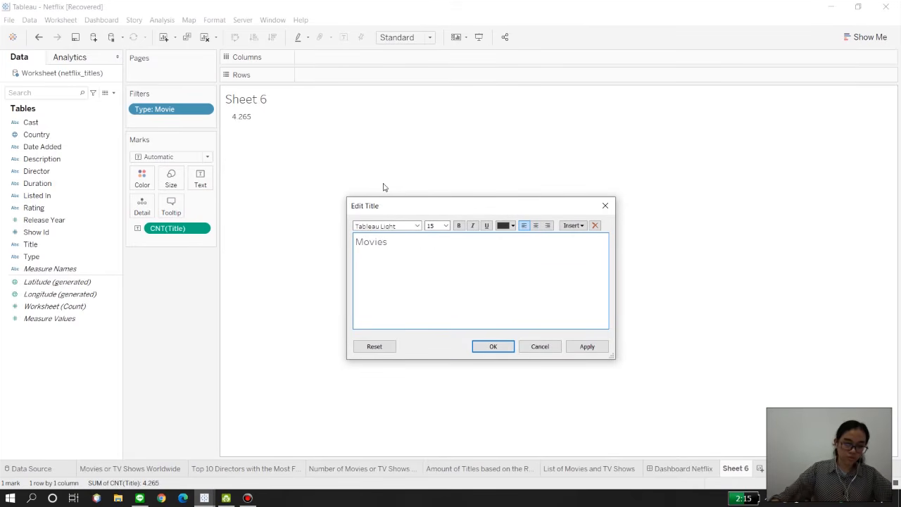
pyautogui.click(492, 347)
# Step: Duplicate the Movies count sheet and change the copy's Type filter to TV Show only
pyautogui.rightClick(734, 472)
pyautogui.click(746, 381)
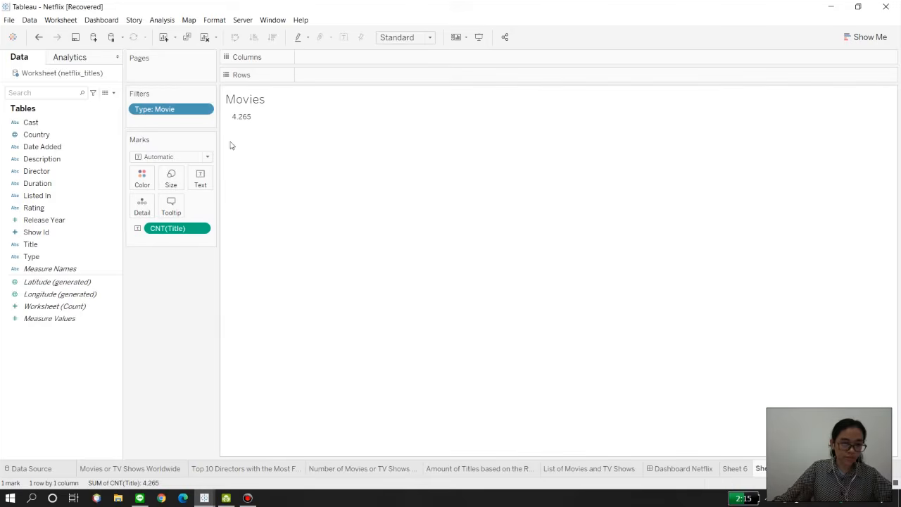
pyautogui.rightClick(160, 114)
pyautogui.click(186, 117)
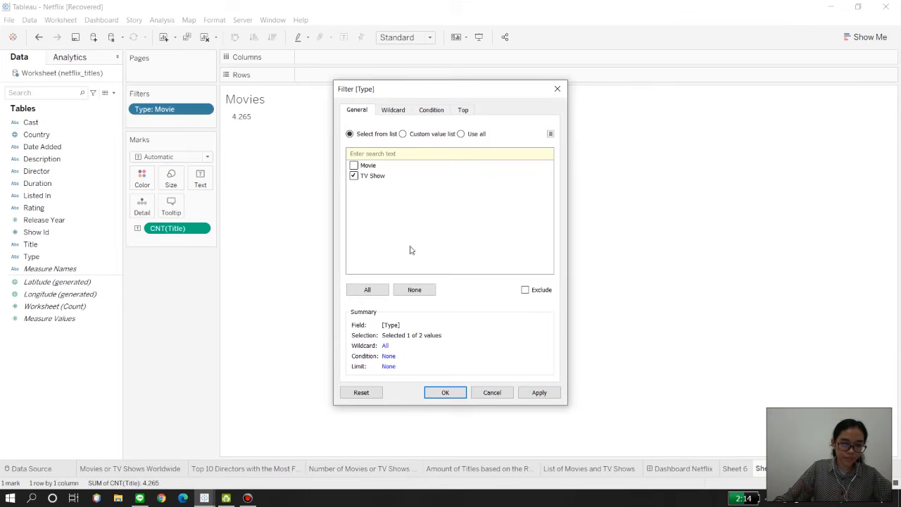
pyautogui.click(452, 392)
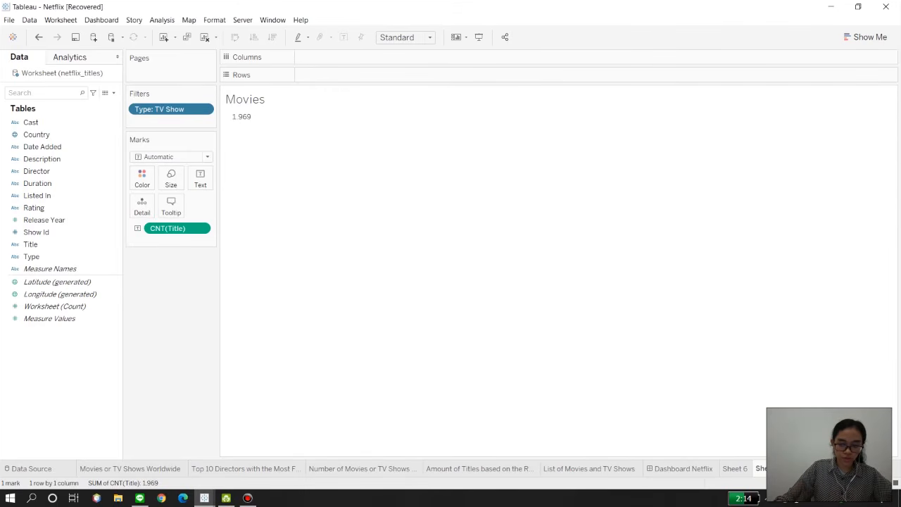
# Step: Rename the original count sheet "Movies" and its duplicate "TV Show"
pyautogui.doubleClick(733, 472)
pyautogui.write('Movies')
pyautogui.doubleClick(760, 468)
pyautogui.write('TV S')
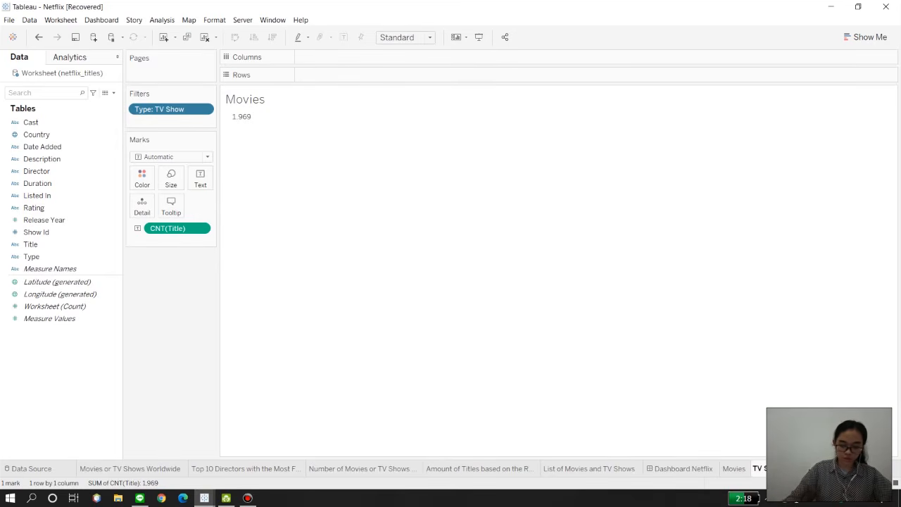
pyautogui.click(728, 433)
# Step: Reorder the sheets so Dashboard Netflix comes after Movies and TV Show, and return to the dashboard after checking both sheets
pyautogui.moveTo(673, 471); pyautogui.dragTo(774, 469)
pyautogui.click(653, 468)
pyautogui.click(689, 469)
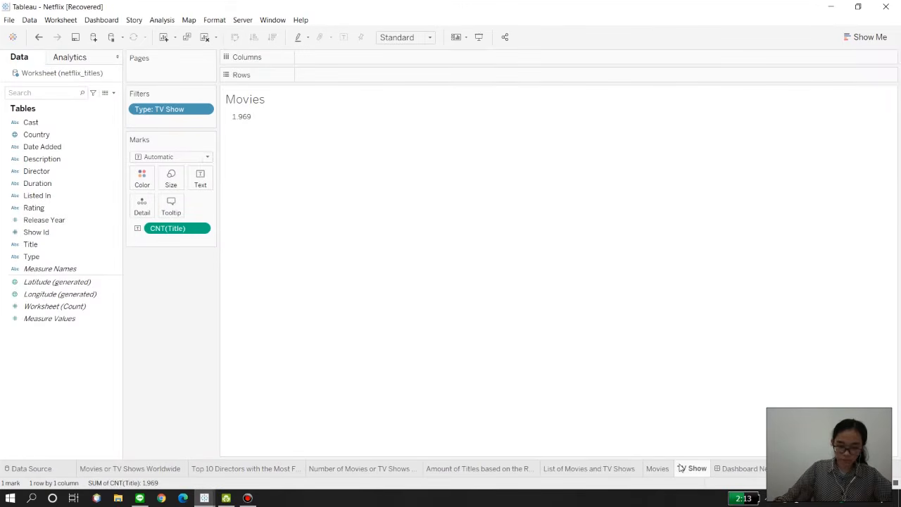
pyautogui.click(742, 470)
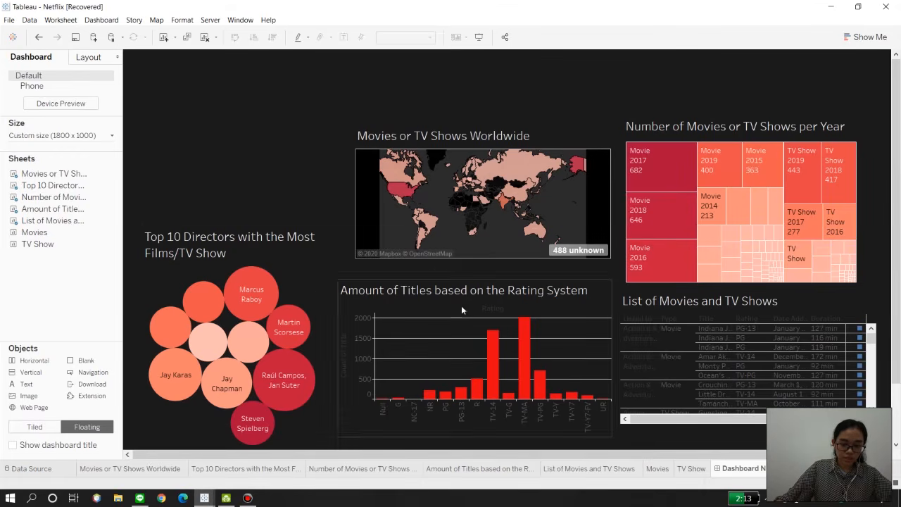
pyautogui.click(656, 469)
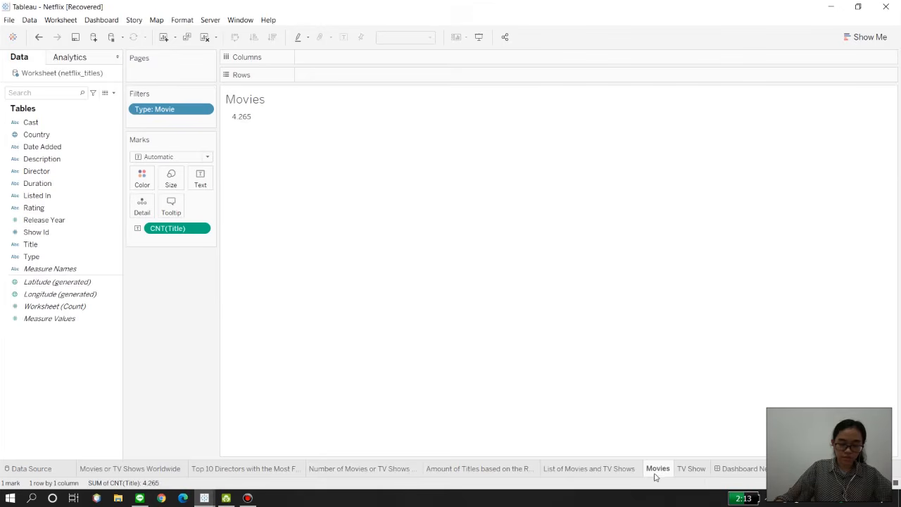
pyautogui.click(690, 468)
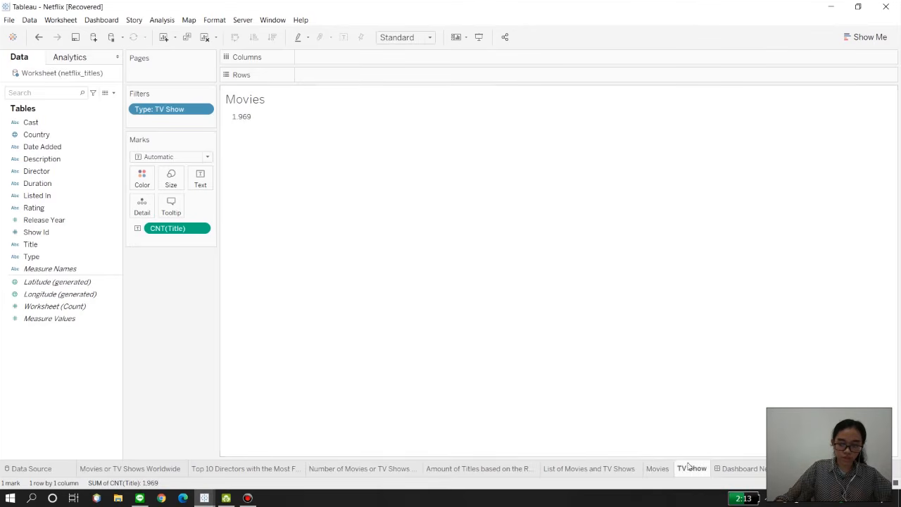
pyautogui.click(732, 468)
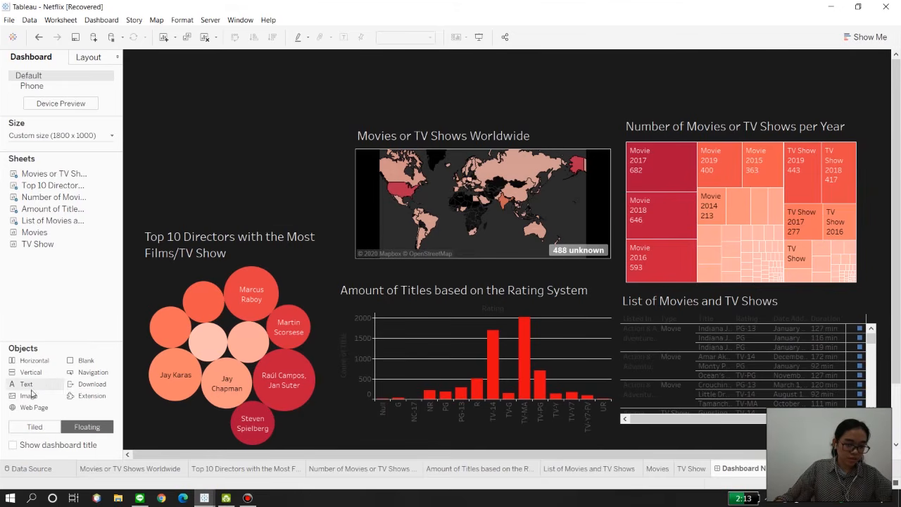
# Step: Add a floating white image with Fit Image enabled to the dashboard and shrink it to a small box above the directors chart
pyautogui.moveTo(224, 197); pyautogui.dragTo(159, 85)
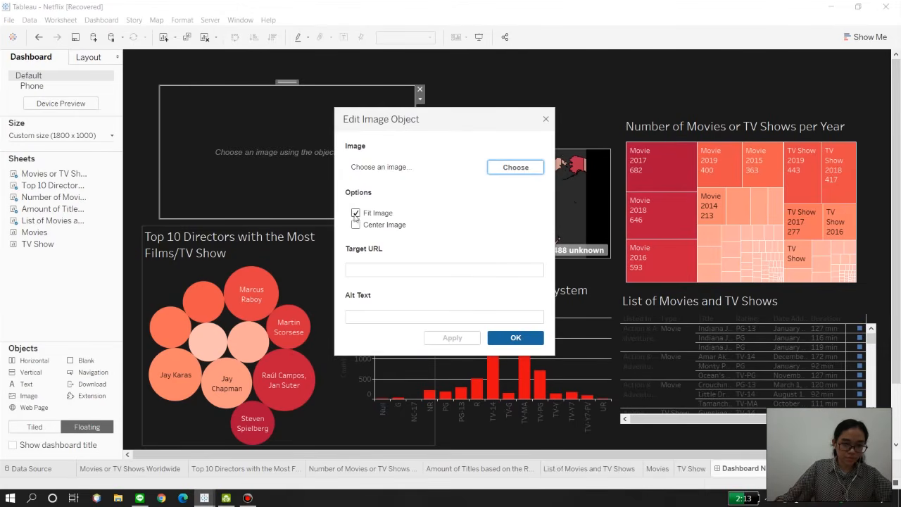
pyautogui.click(492, 172)
pyautogui.scroll(-5, 538, 269)
pyautogui.click(537, 297)
pyautogui.click(696, 376)
pyautogui.click(504, 339)
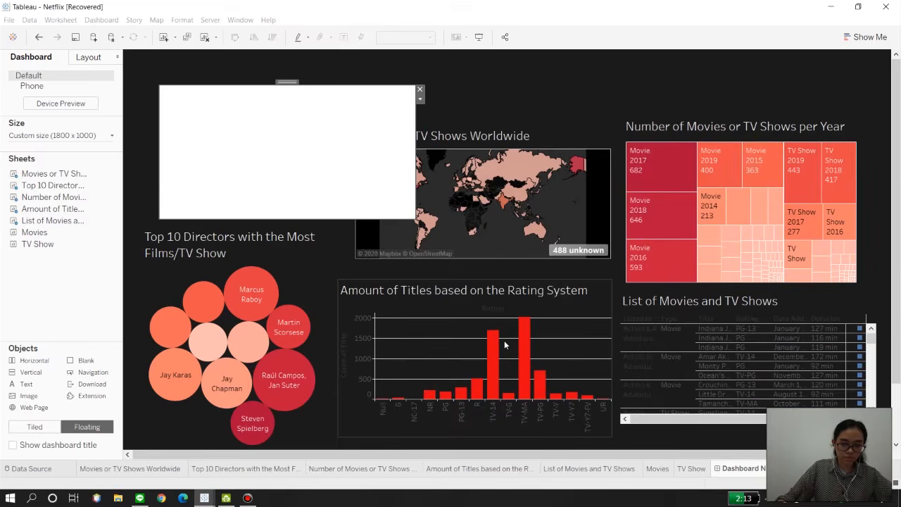
pyautogui.moveTo(416, 219); pyautogui.dragTo(224, 127)
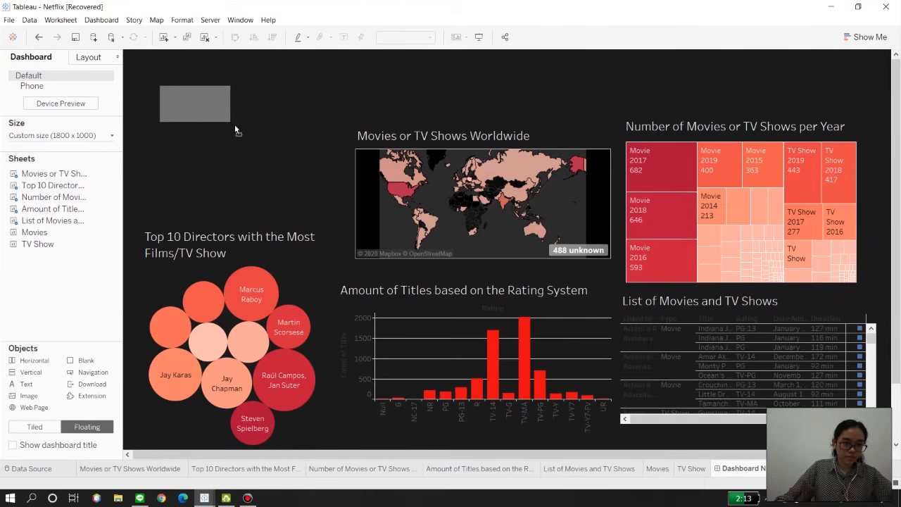
pyautogui.moveTo(200, 78); pyautogui.dragTo(183, 119)
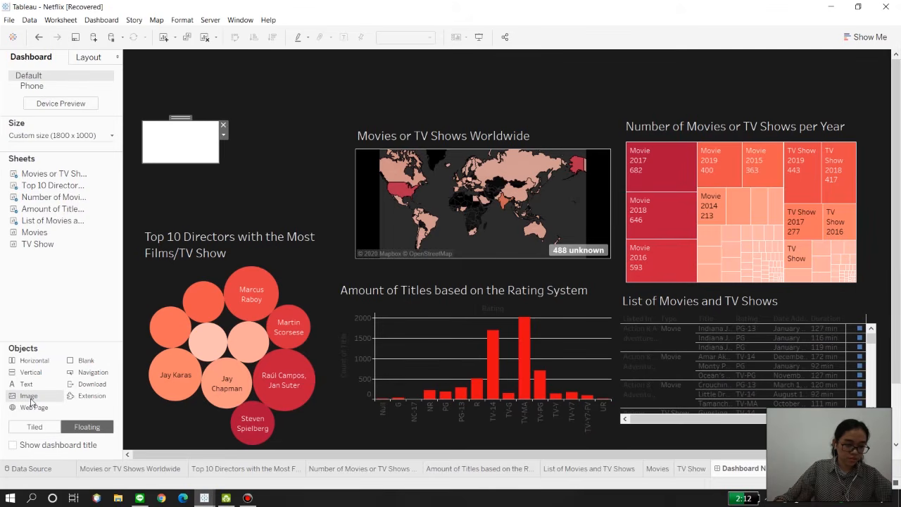
# Step: Add Picture1.png as a second floating image, shrink it to a similar small box, and place it to the right of the first
pyautogui.moveTo(30, 402); pyautogui.dragTo(273, 71)
pyautogui.click(524, 169)
pyautogui.scroll(-1, 563, 299)
pyautogui.scroll(-2, 563, 299)
pyautogui.doubleClick(538, 297)
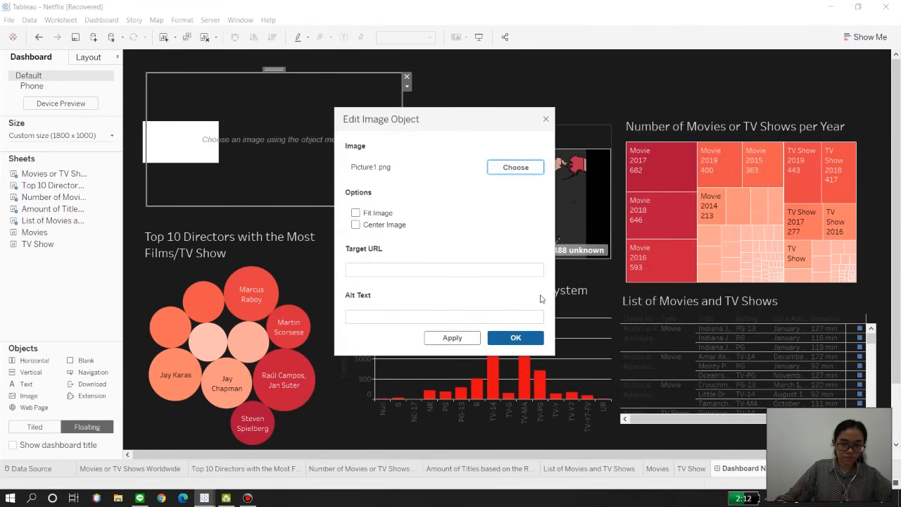
pyautogui.click(515, 337)
pyautogui.moveTo(404, 204); pyautogui.dragTo(227, 120)
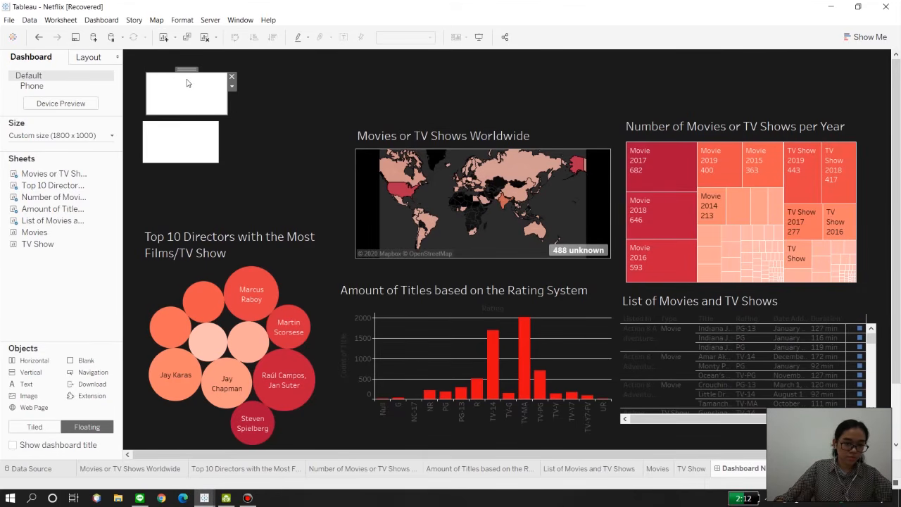
pyautogui.moveTo(187, 69); pyautogui.dragTo(268, 118)
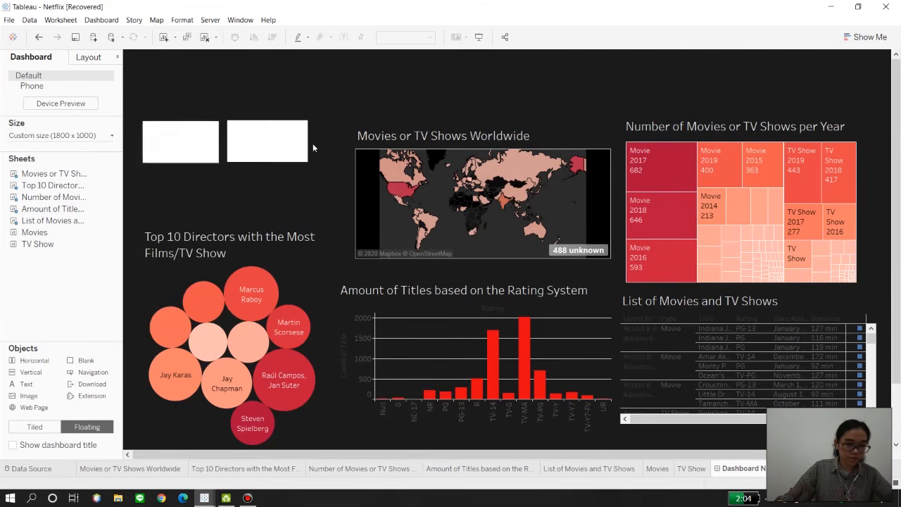
# Step: Reduce the font size of the Movies sheet's title to 10
pyautogui.click(658, 469)
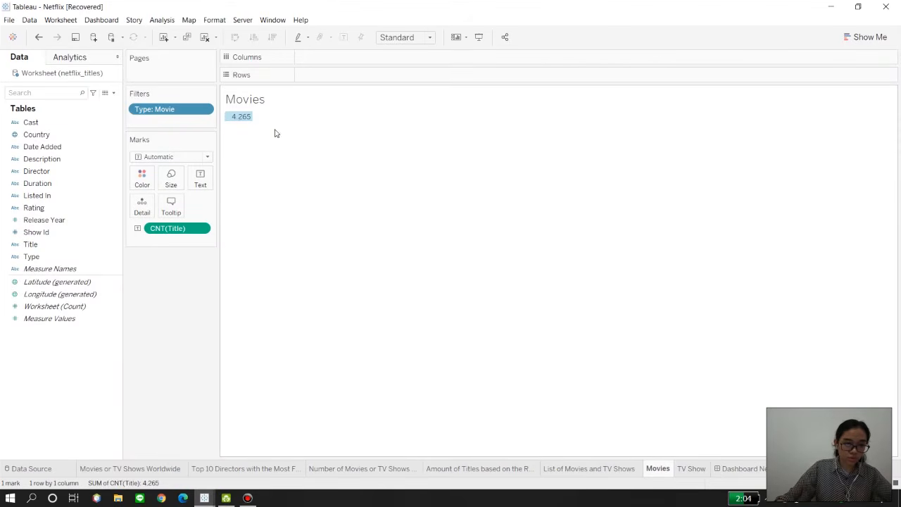
pyautogui.doubleClick(258, 99)
pyautogui.hotkey('ctrl', 'a')
pyautogui.click(445, 227)
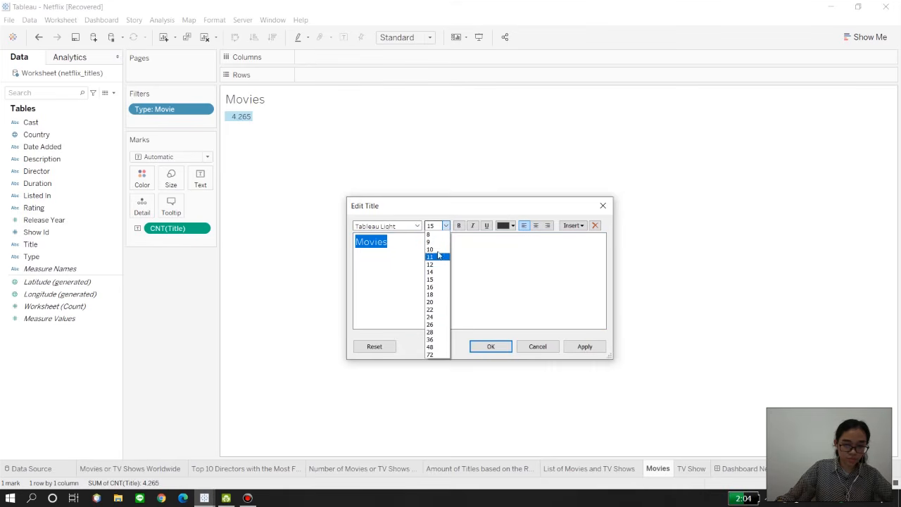
pyautogui.click(435, 249)
pyautogui.click(492, 346)
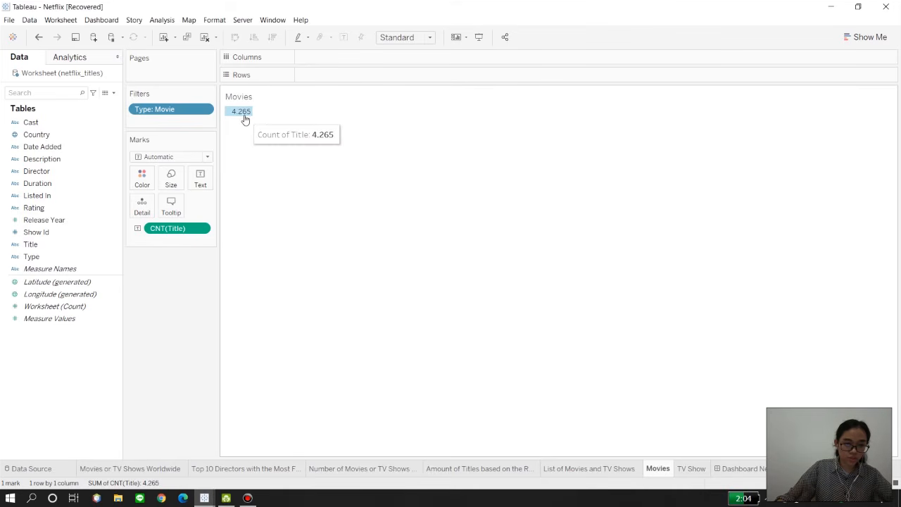
# Step: Set the Movies sheet's worksheet font to red at size 22
pyautogui.click(244, 116)
pyautogui.click(214, 19)
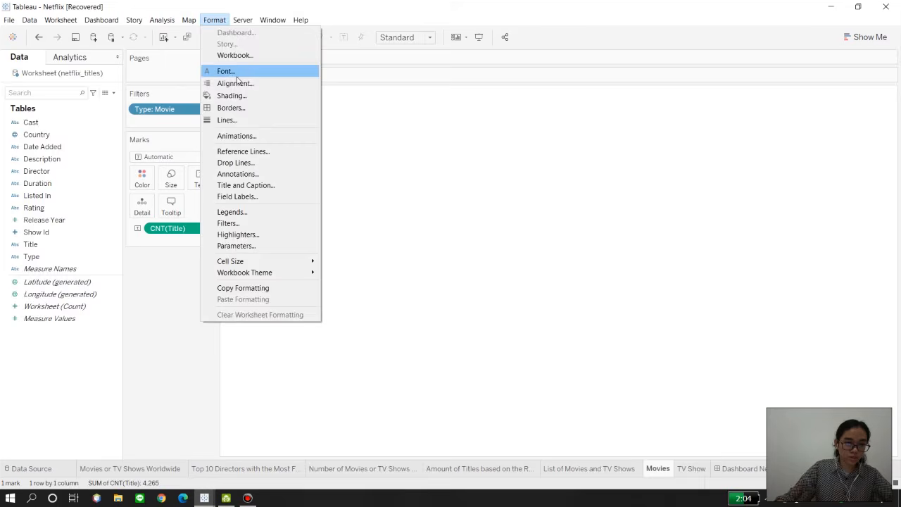
pyautogui.click(225, 70)
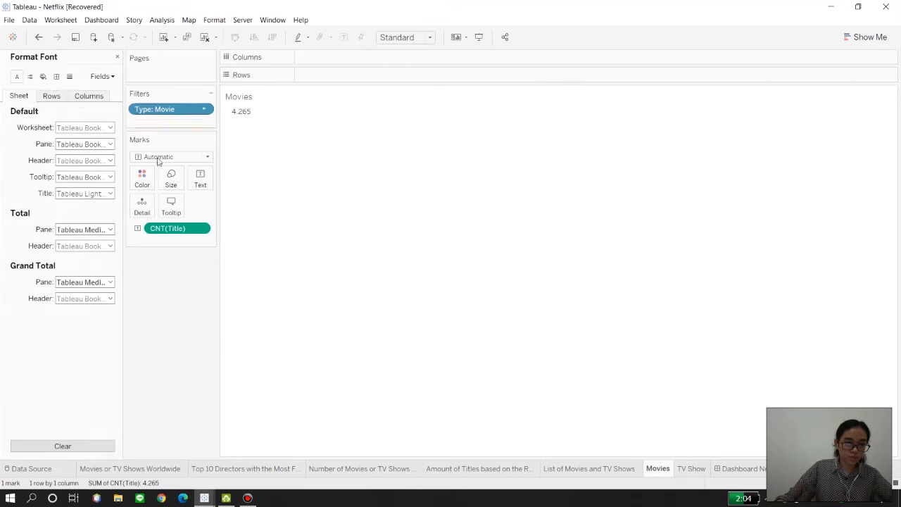
pyautogui.click(111, 127)
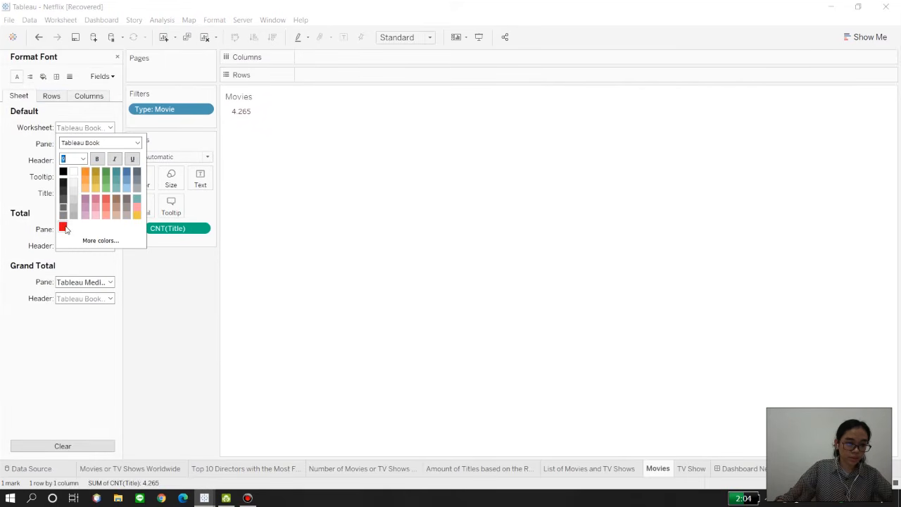
pyautogui.click(83, 160)
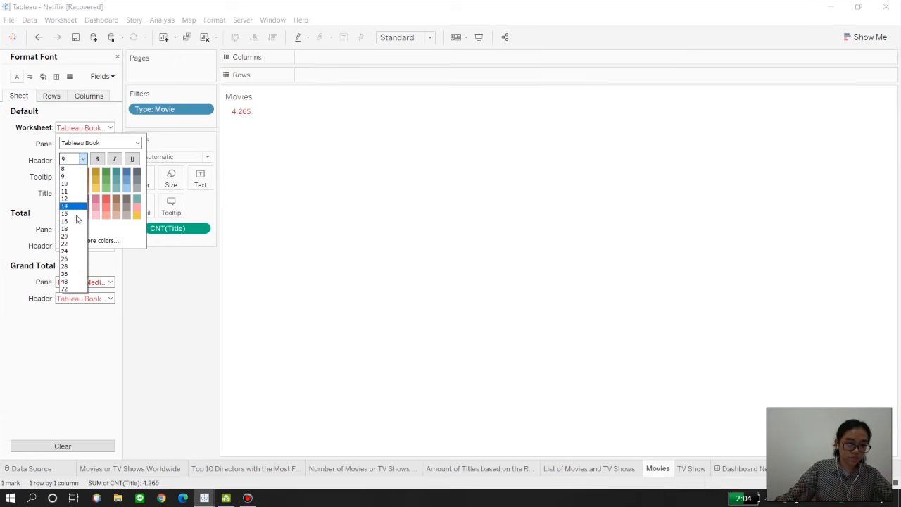
pyautogui.click(73, 243)
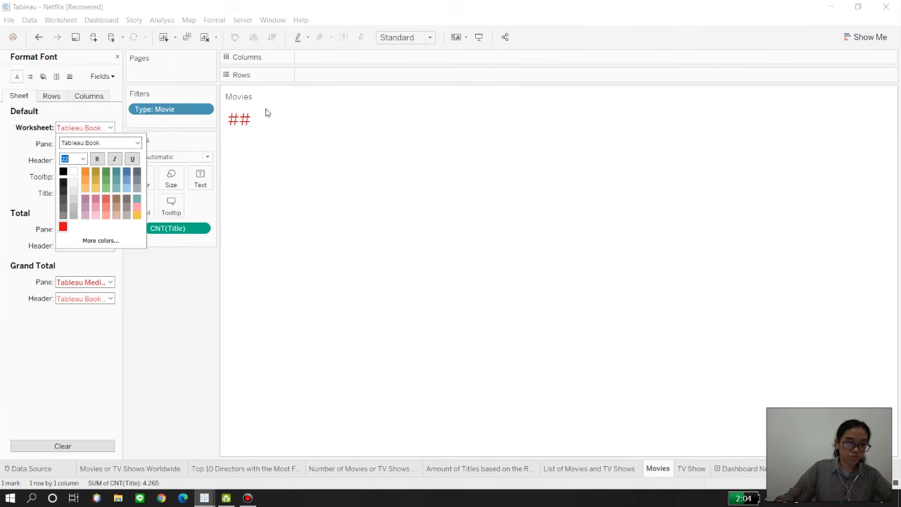
# Step: Widen the cell on the Movies sheet enough to show the whole count
pyautogui.click(246, 125)
pyautogui.click(251, 124)
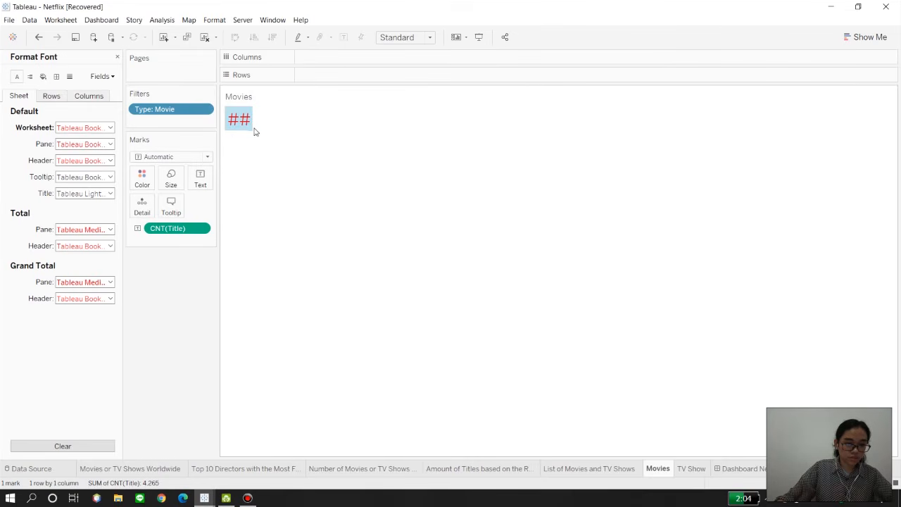
pyautogui.moveTo(273, 123); pyautogui.dragTo(284, 127)
pyautogui.click(281, 204)
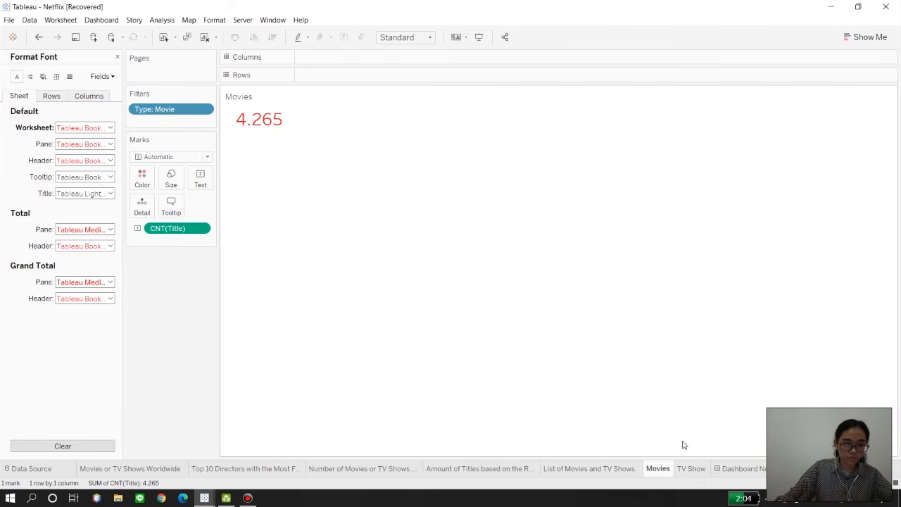
# Step: Change the title of the TV Show sheet to "TV Show" at font size 10
pyautogui.click(691, 468)
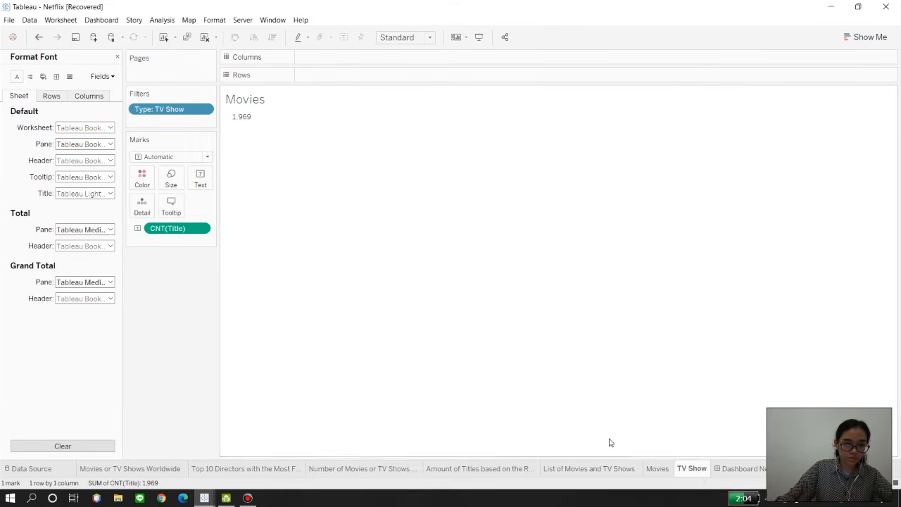
pyautogui.doubleClick(253, 104)
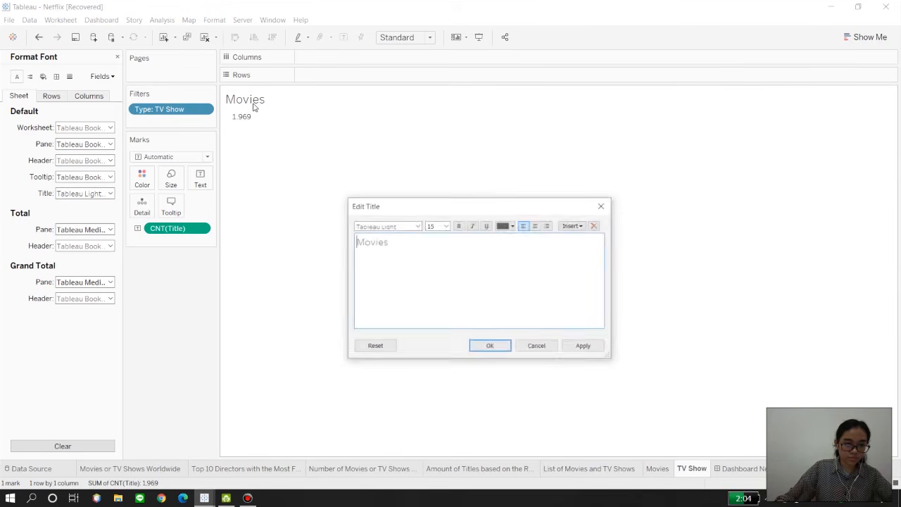
pyautogui.hotkey('ctrl', 'a')
pyautogui.write('TV Show')
pyautogui.hotkey('ctrl', 'a')
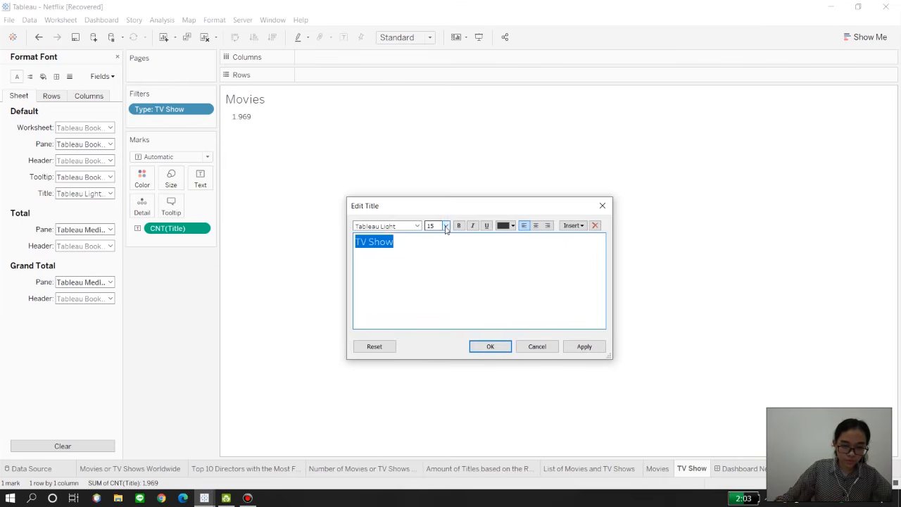
pyautogui.click(446, 226)
pyautogui.click(431, 249)
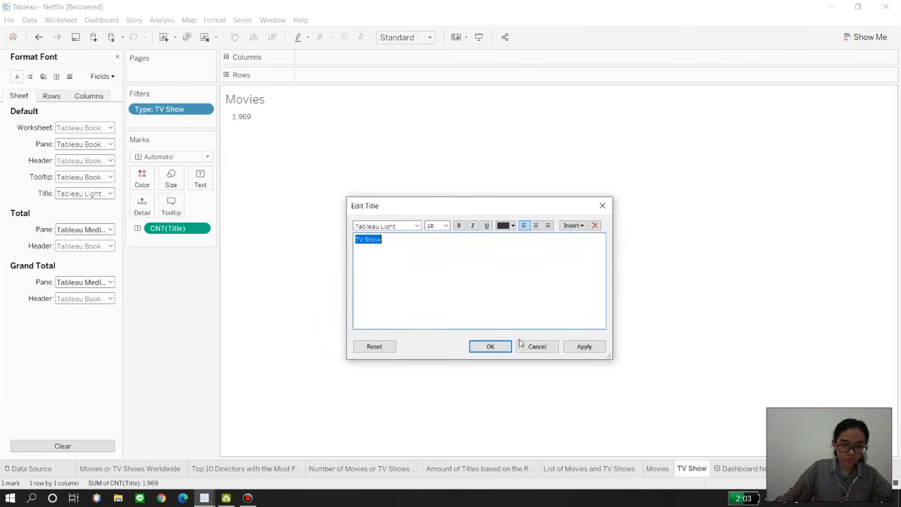
pyautogui.click(584, 346)
pyautogui.press('Return')
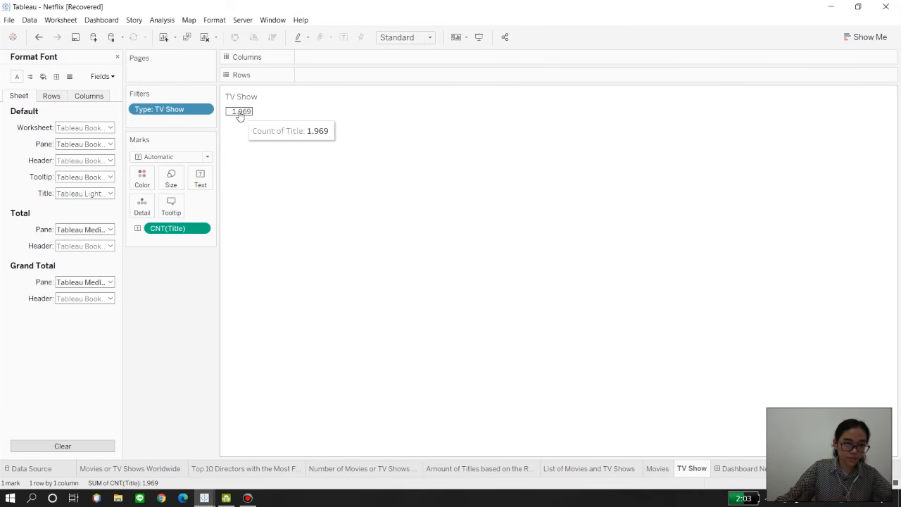
# Step: Set the TV Show sheet's worksheet font to red at size 22
pyautogui.click(111, 129)
pyautogui.click(83, 159)
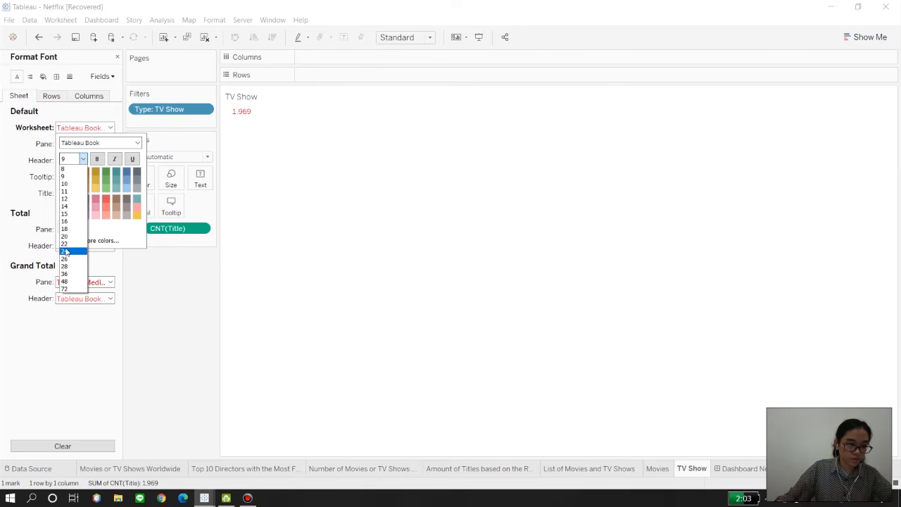
pyautogui.click(64, 251)
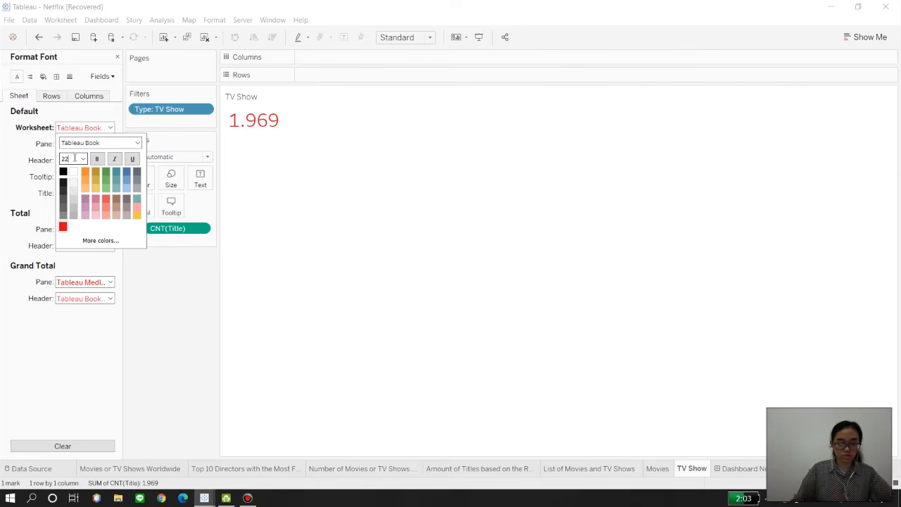
pyautogui.click(336, 205)
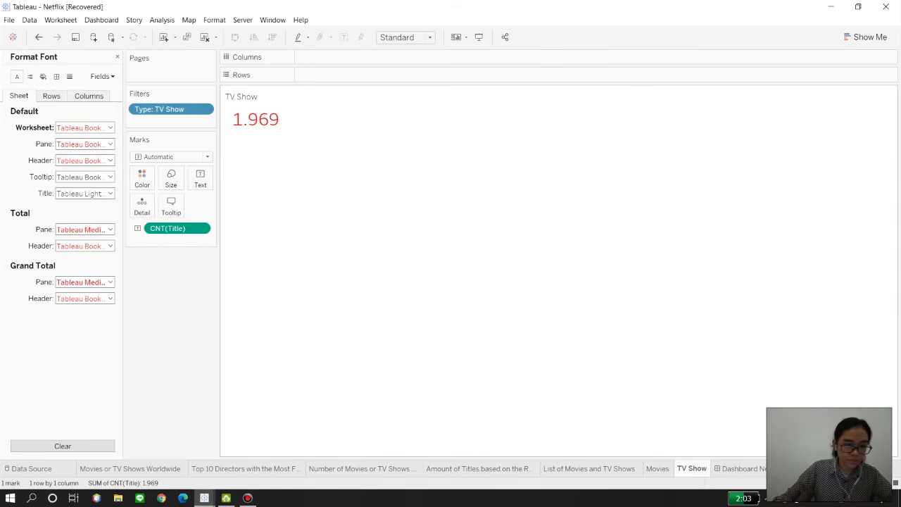
# Step: Add the Movies sheet to the Netflix dashboard as a floating object, shrunk to fit over the first white box
pyautogui.click(739, 468)
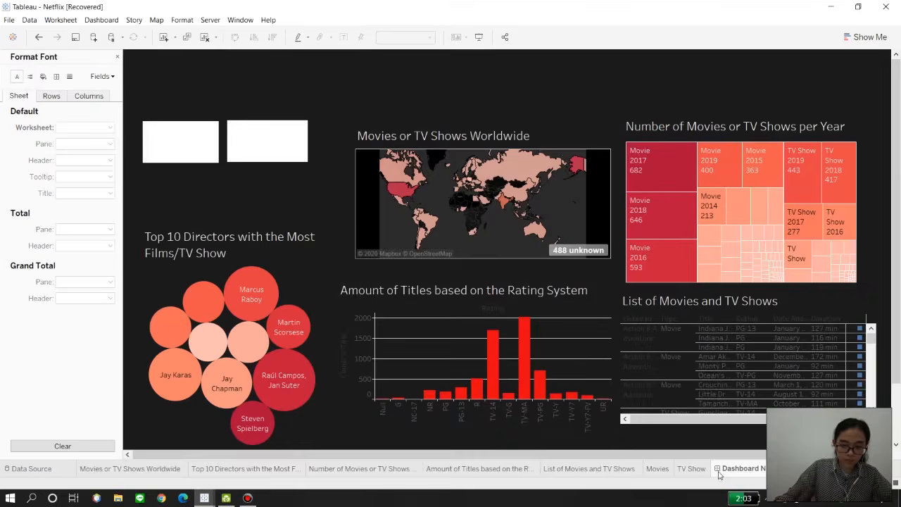
pyautogui.click(119, 56)
pyautogui.moveTo(44, 235); pyautogui.dragTo(199, 149)
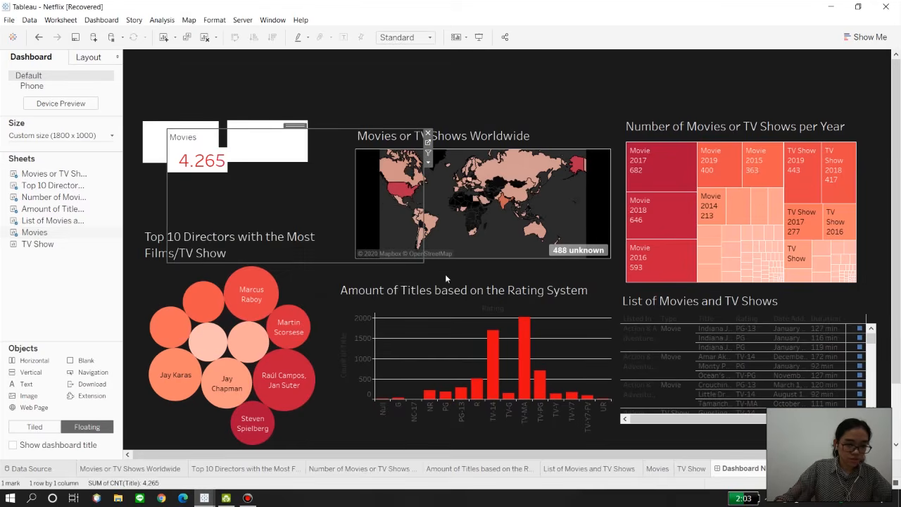
pyautogui.moveTo(423, 262); pyautogui.dragTo(229, 165)
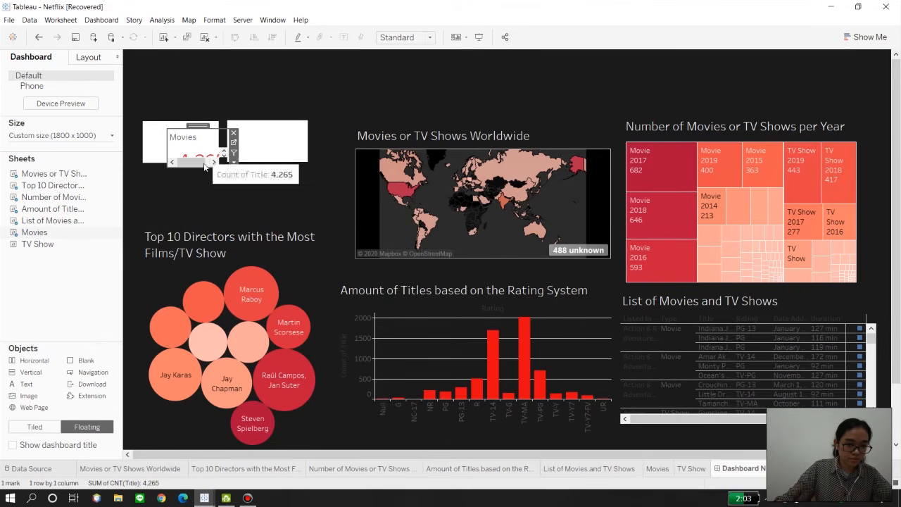
pyautogui.moveTo(202, 144); pyautogui.dragTo(184, 122)
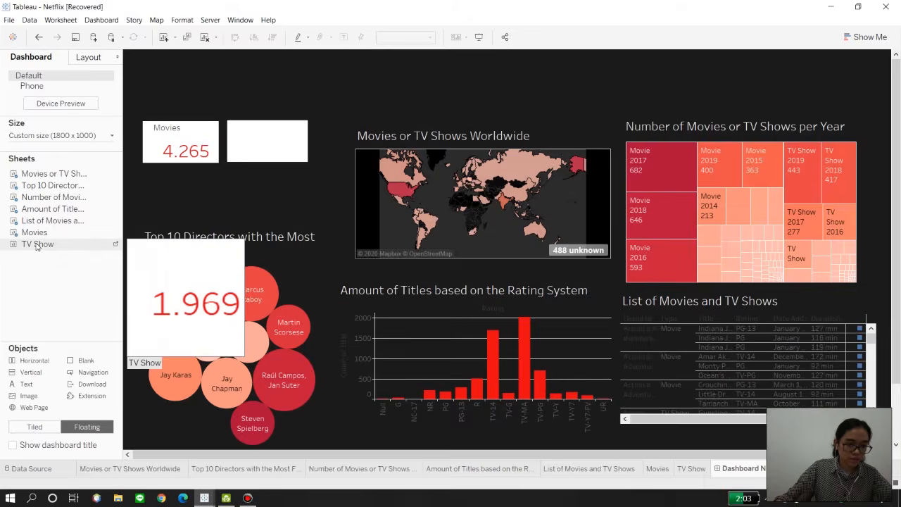
# Step: Add the floating TV Show sheet to the dashboard and shrink it to fit over the second white box
pyautogui.moveTo(40, 243); pyautogui.dragTo(232, 121)
pyautogui.moveTo(483, 248); pyautogui.dragTo(307, 162)
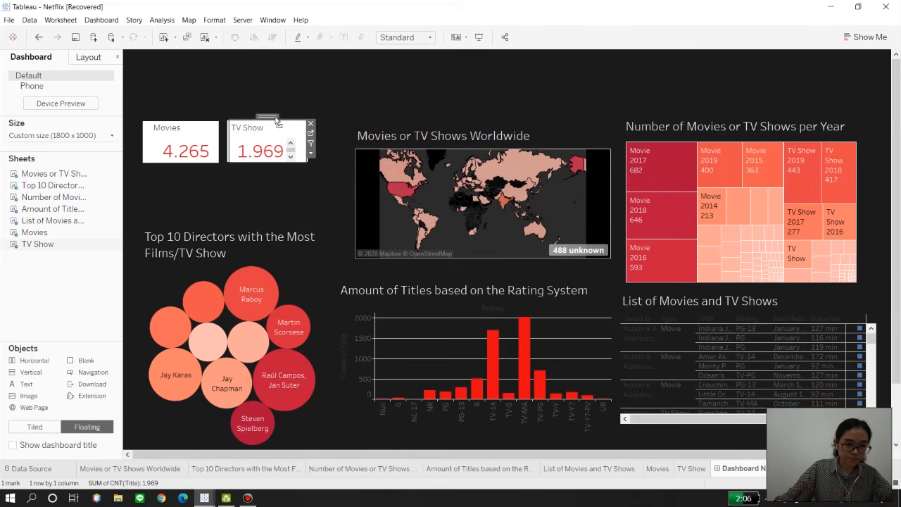
pyautogui.click(332, 197)
# Step: Set the worksheet font of the Movies count on the dashboard to Bebas Neue
pyautogui.click(176, 146)
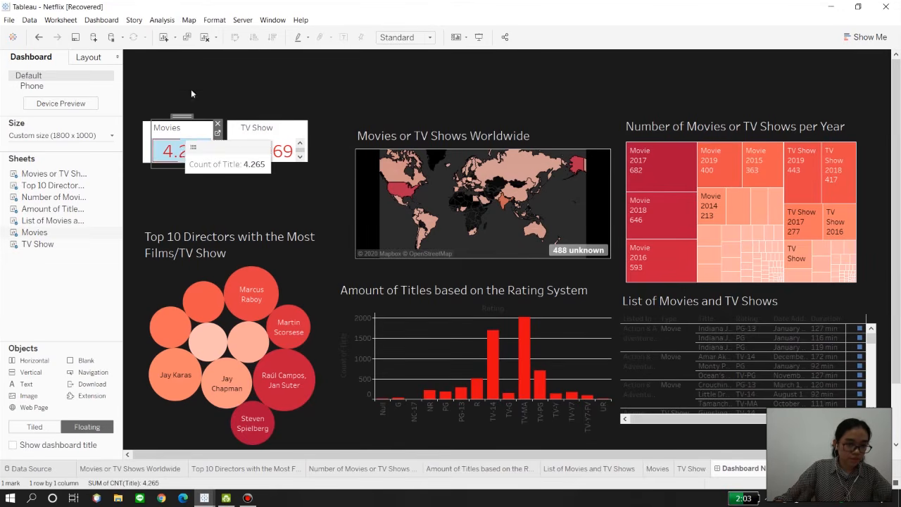
pyautogui.click(214, 20)
pyautogui.click(223, 74)
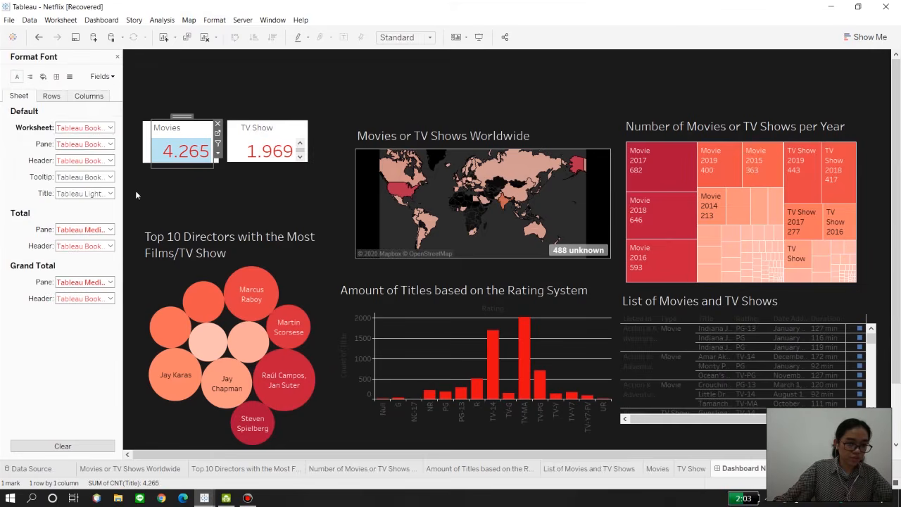
pyautogui.click(70, 129)
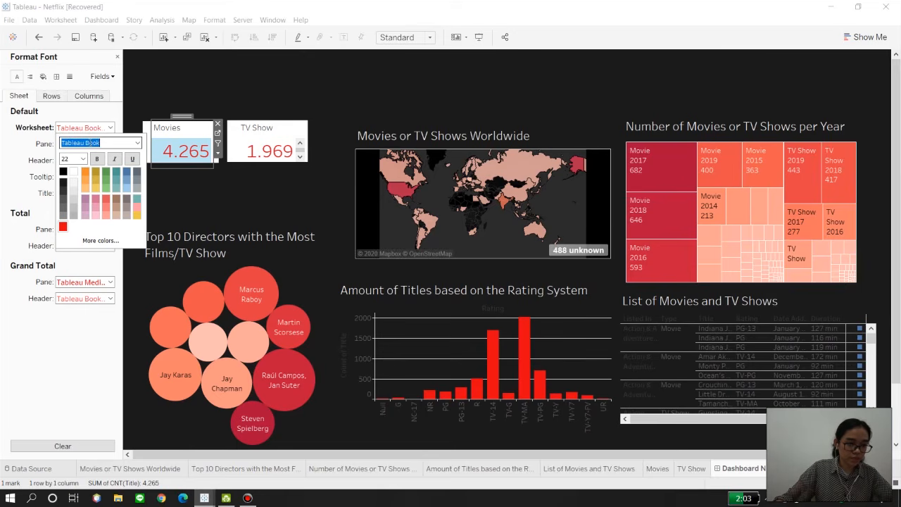
pyautogui.click(138, 143)
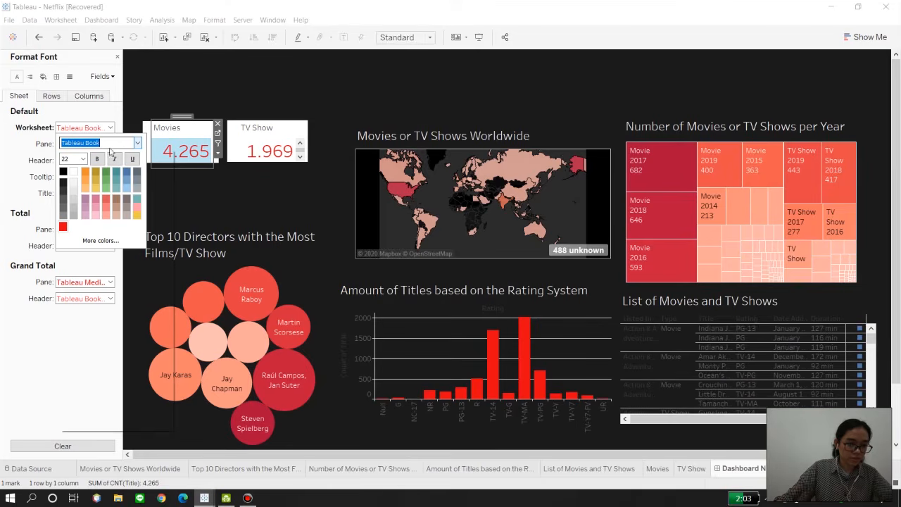
pyautogui.click(137, 143)
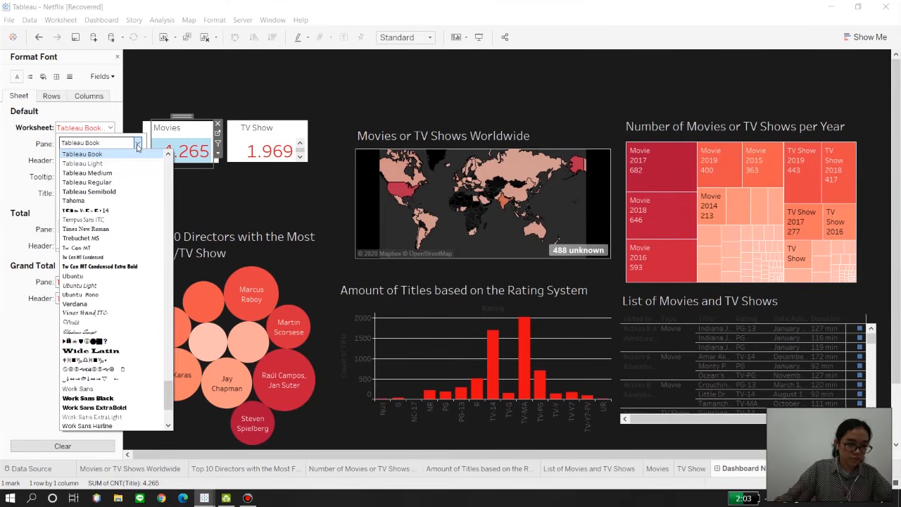
pyautogui.click(113, 141)
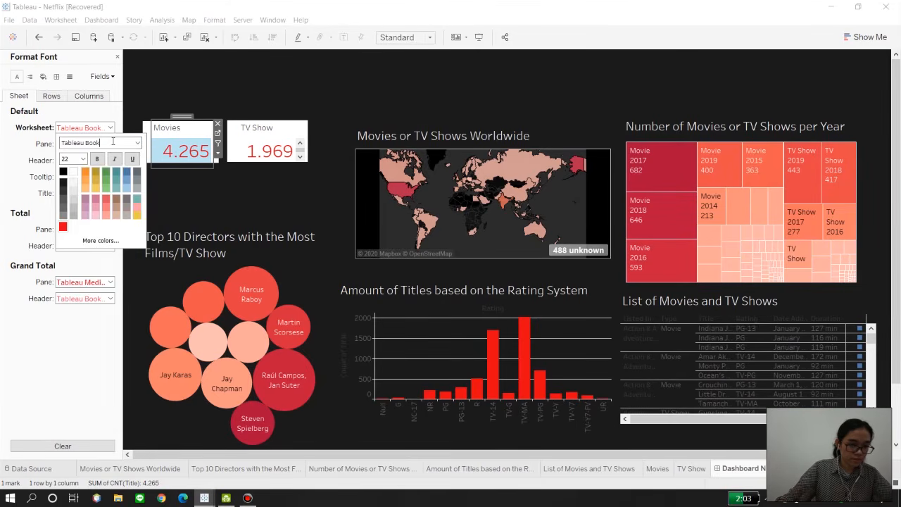
pyautogui.write('Bebas Neue')
pyautogui.press('Return')
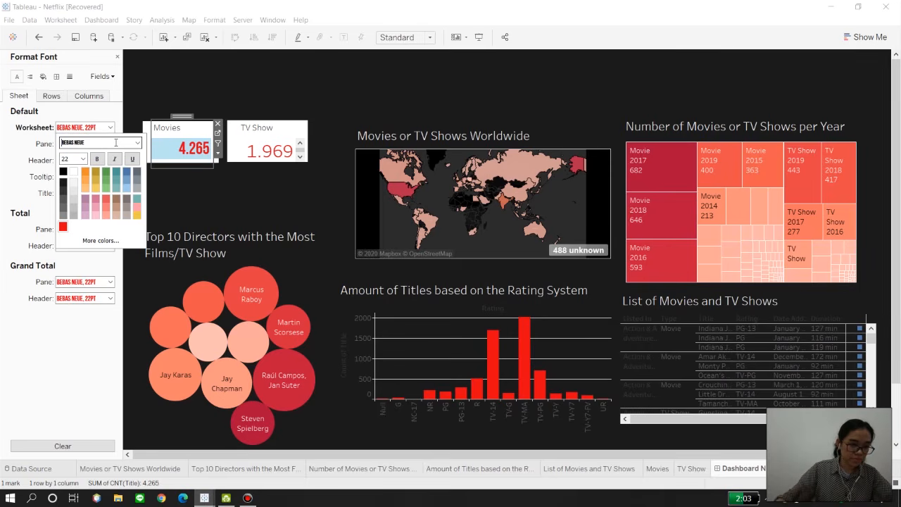
# Step: Set the worksheet font of the TV Show count on the dashboard to Bebas Neue
pyautogui.click(275, 151)
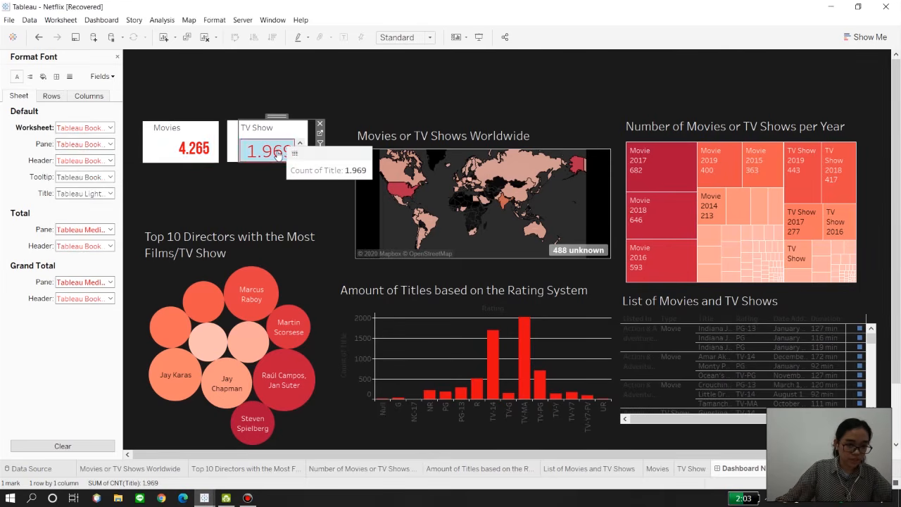
pyautogui.click(82, 127)
pyautogui.write('Bebas Neue')
pyautogui.press('Return')
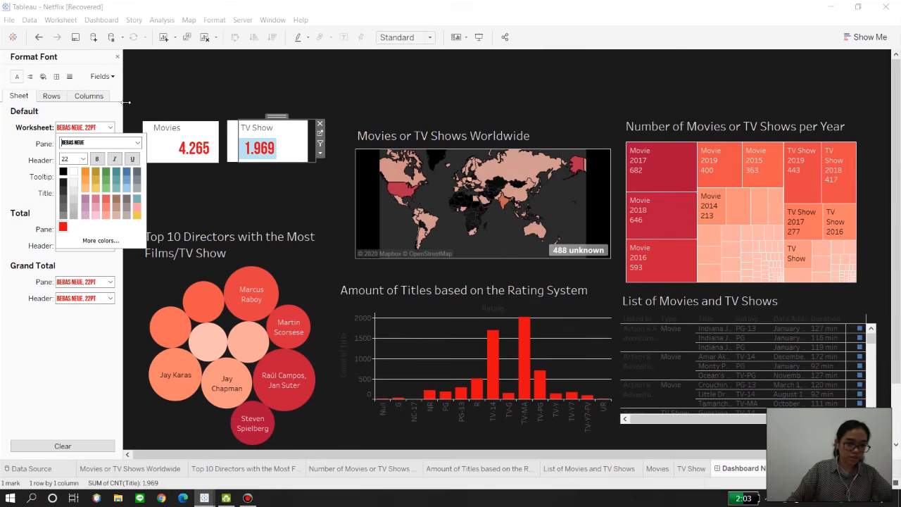
pyautogui.click(218, 211)
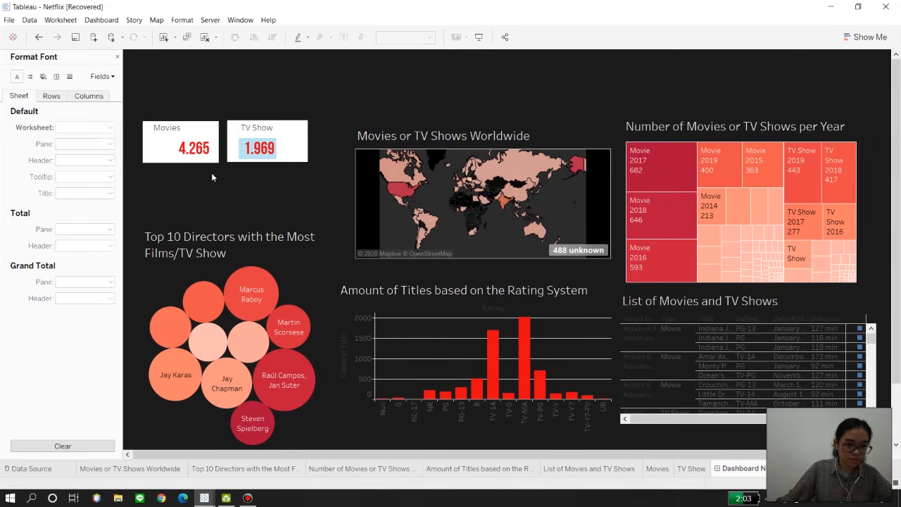
# Step: Open the Movies box's title for editing and bring up its font choices
pyautogui.click(169, 129)
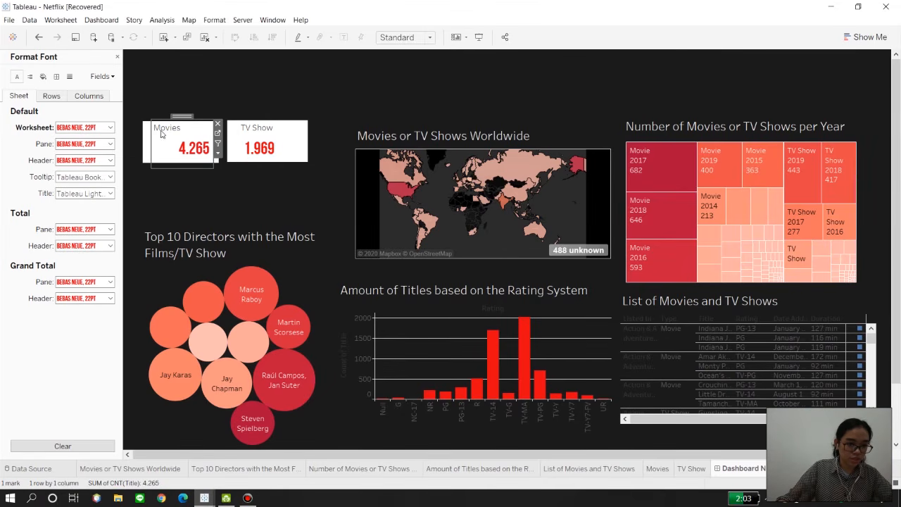
pyautogui.doubleClick(165, 132)
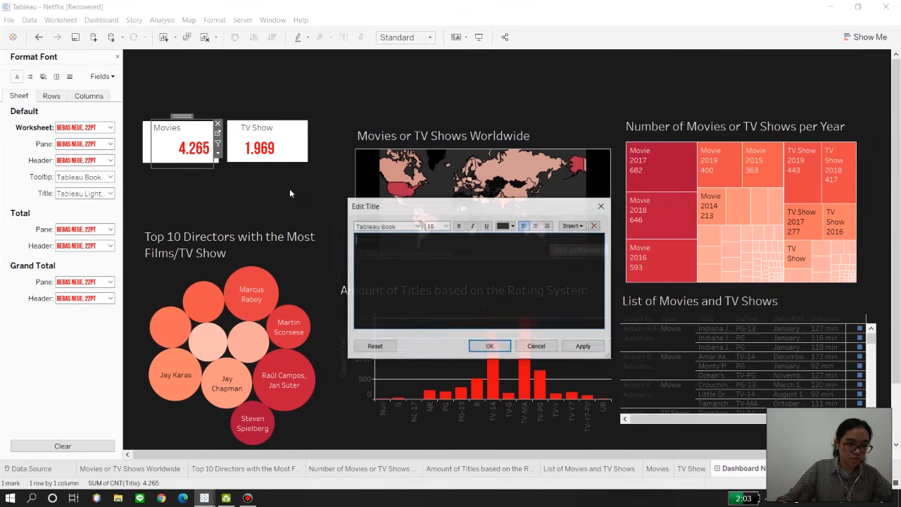
pyautogui.click(417, 226)
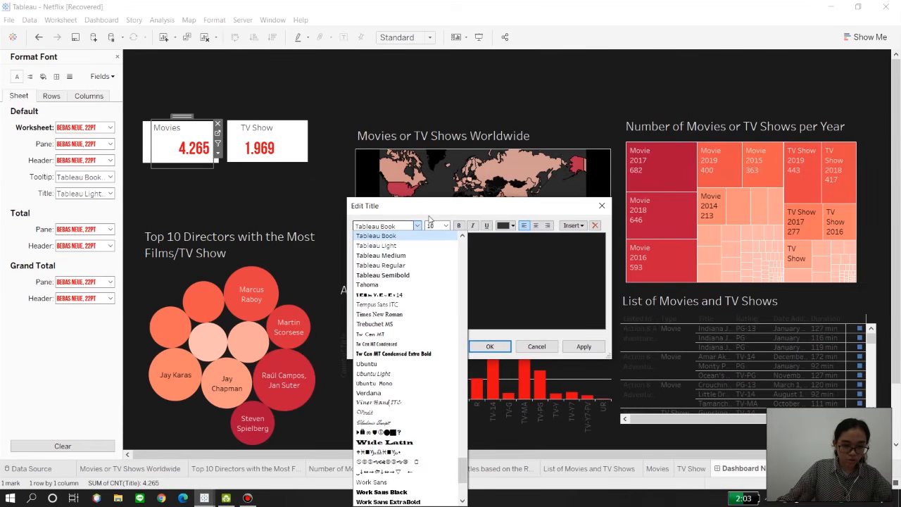